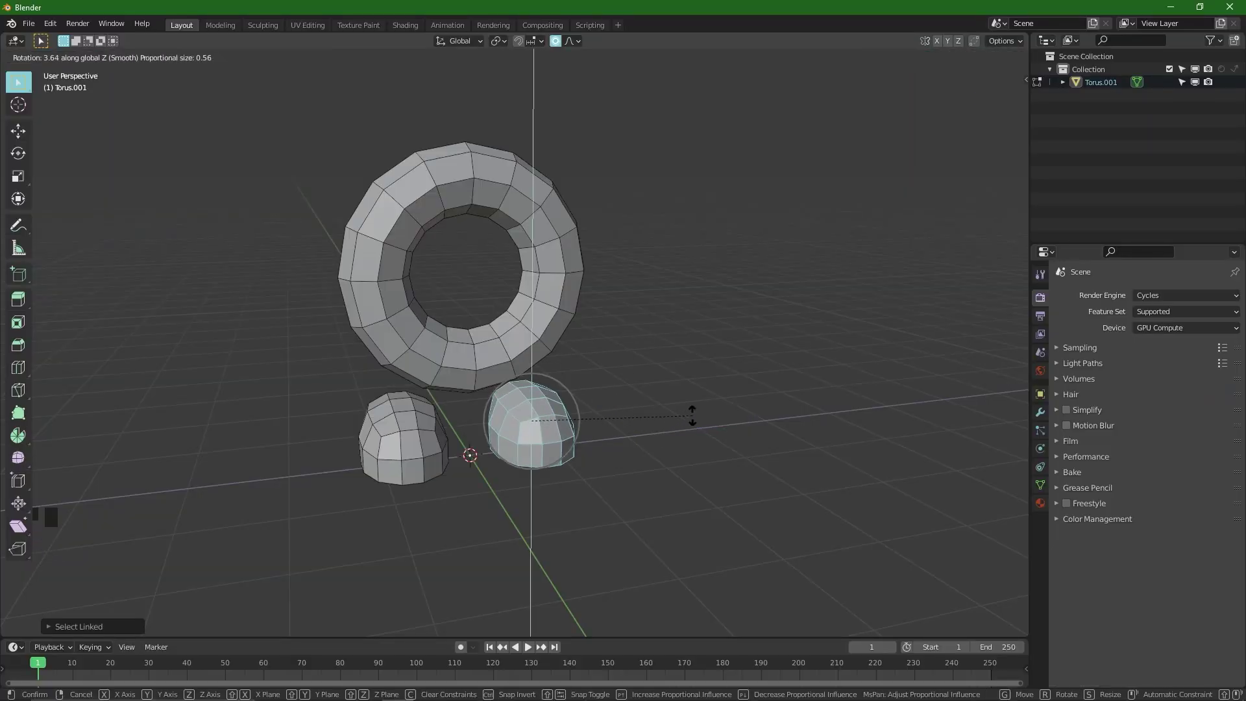
Step: Rotate the foot mesh nearer the torus's right side about the global Z axis
key("Escape")
middle_click_drag(693, 415, 713, 414)
key("r")
key("z")
left_click(745, 386)
Step: Select the whole opposite foot mesh and rotate it about the global Z axis
left_click(440, 422)
key("l")
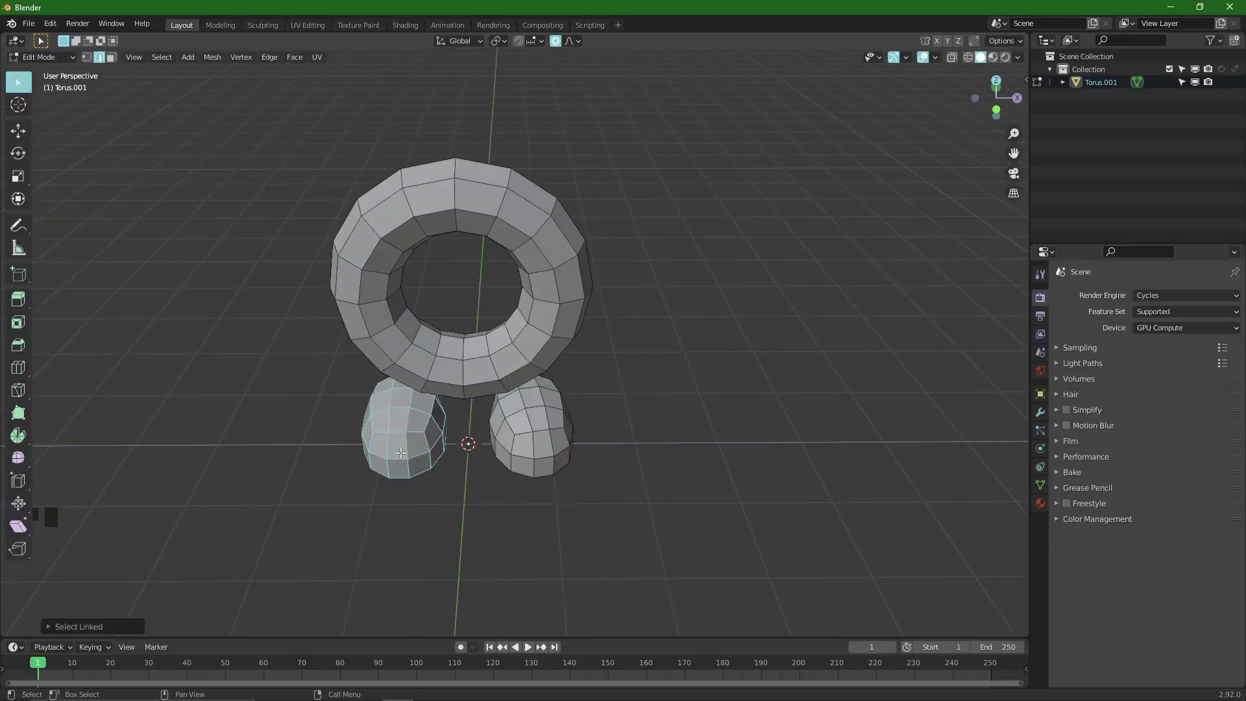
key("r")
key("z")
left_click(509, 467)
scroll(545, 402, "down", 2)
middle_click_drag(574, 367, 530, 372)
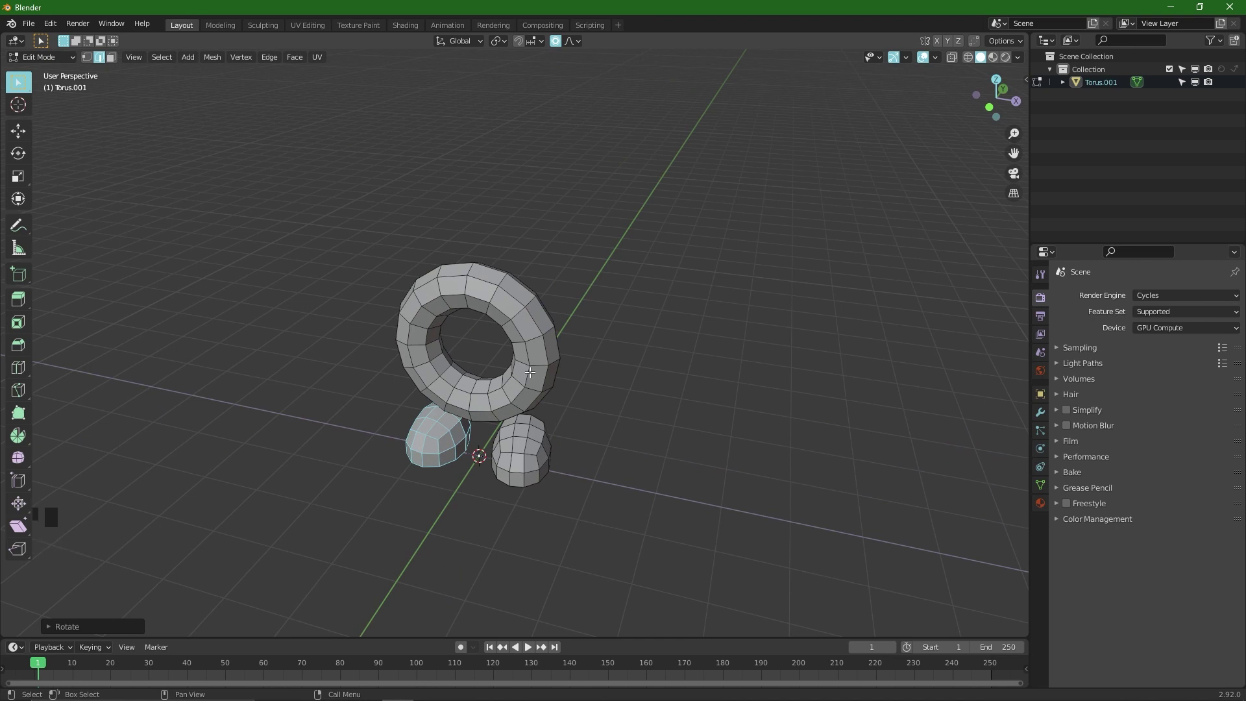
Step: Try to fill the open edge loop on the underside of the foot
middle_click_drag(525, 467, 540, 373)
scroll(540, 373, "up", 3)
left_click(540, 372, "alt")
key("ctrl+f")
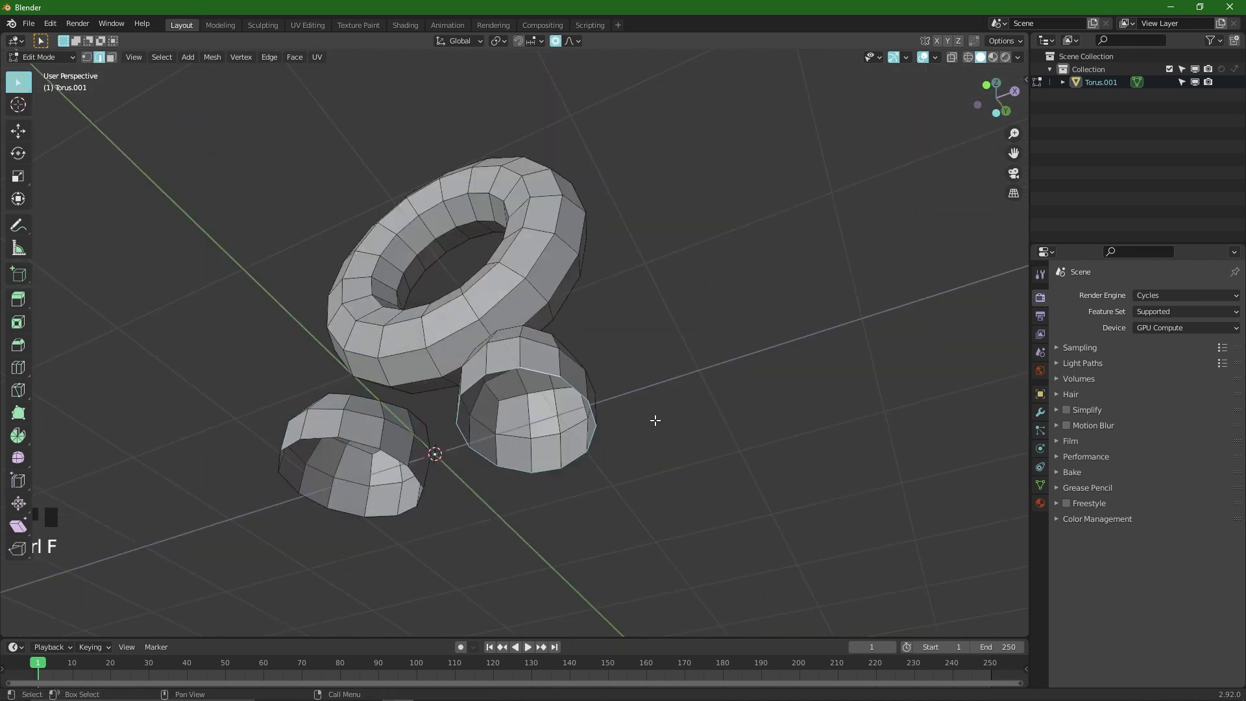
key("alt+f")
key("ctrl+z")
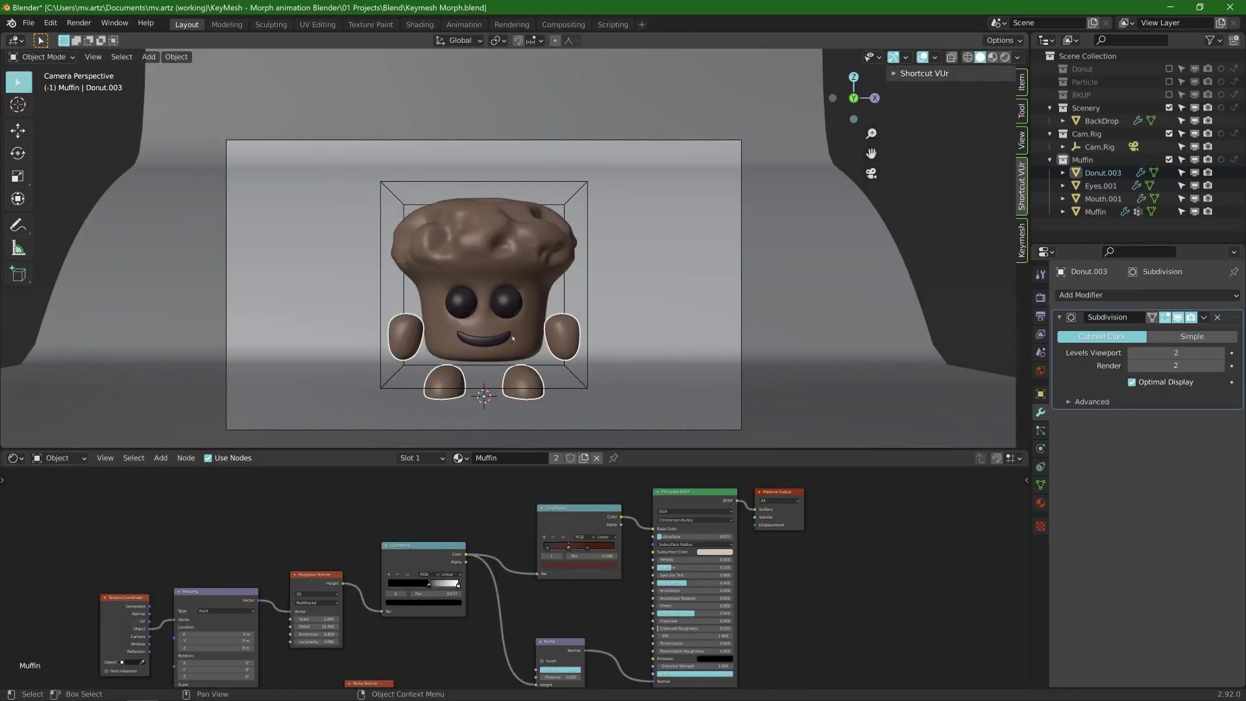
Step: Add a single-bone armature to the muffin scene and move the bone slightly up along Z in Edit Mode
key("shift+a")
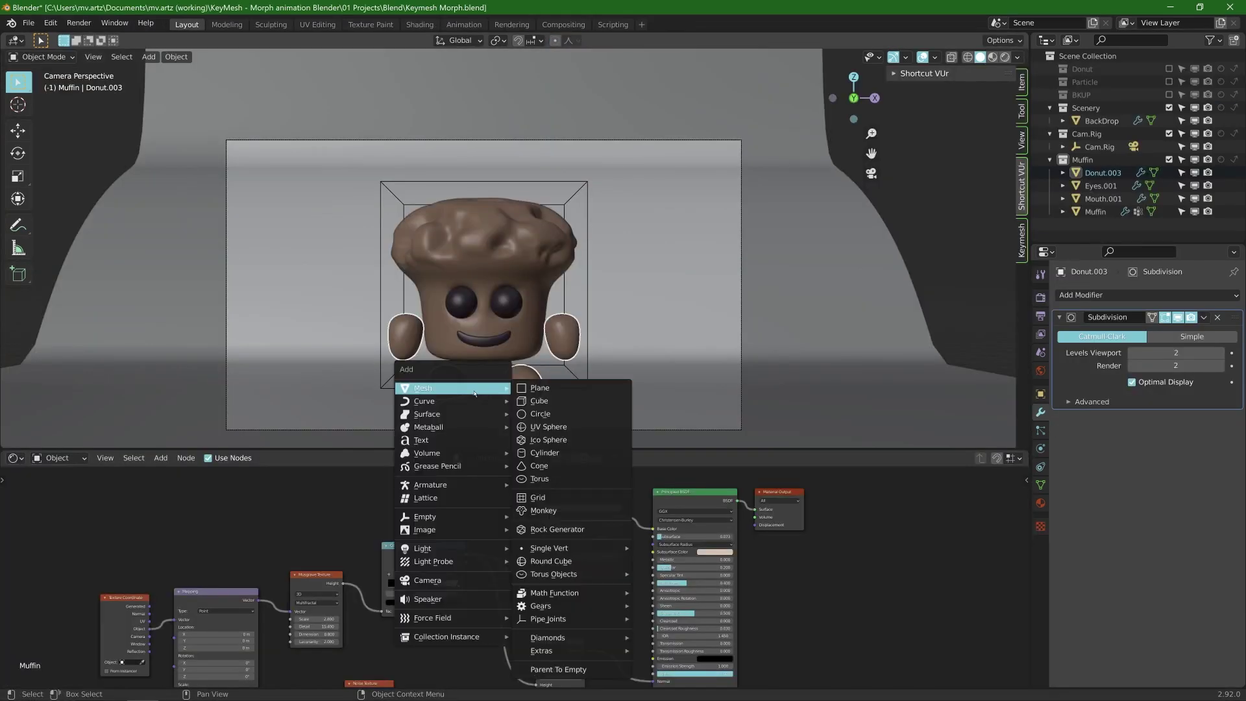
mouse_move(480, 485)
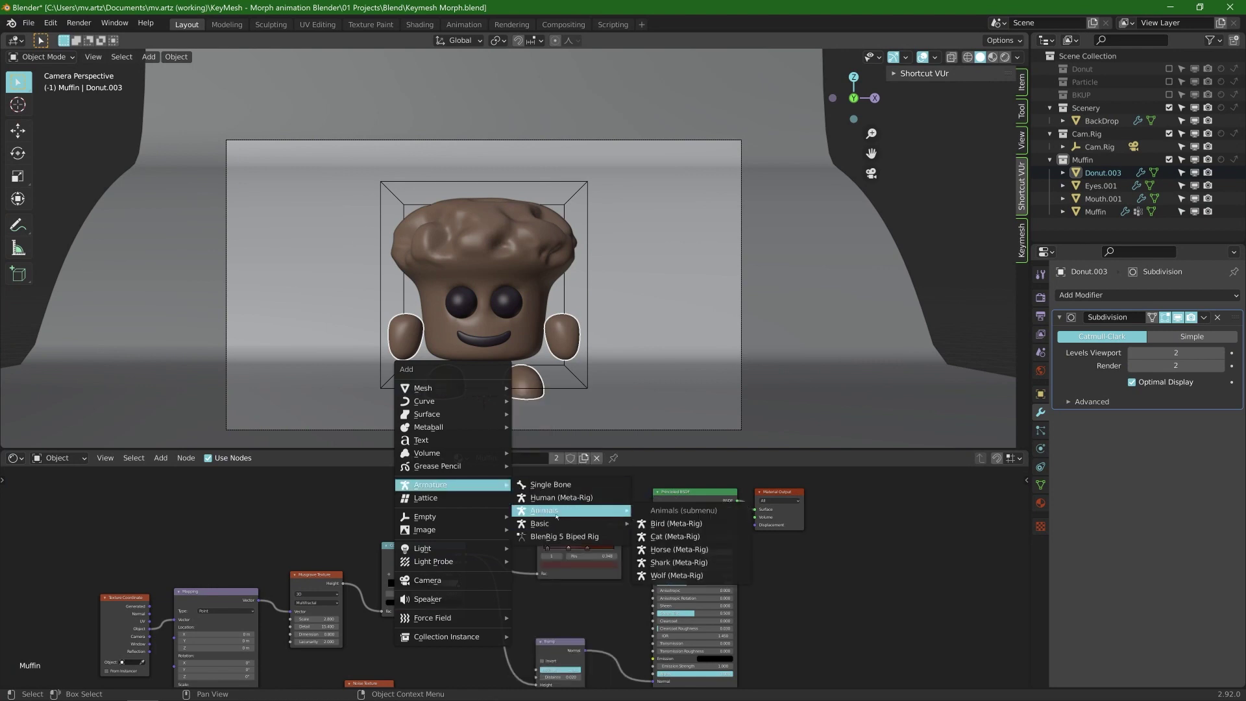
left_click(551, 485)
key("Tab")
key("g")
key("z")
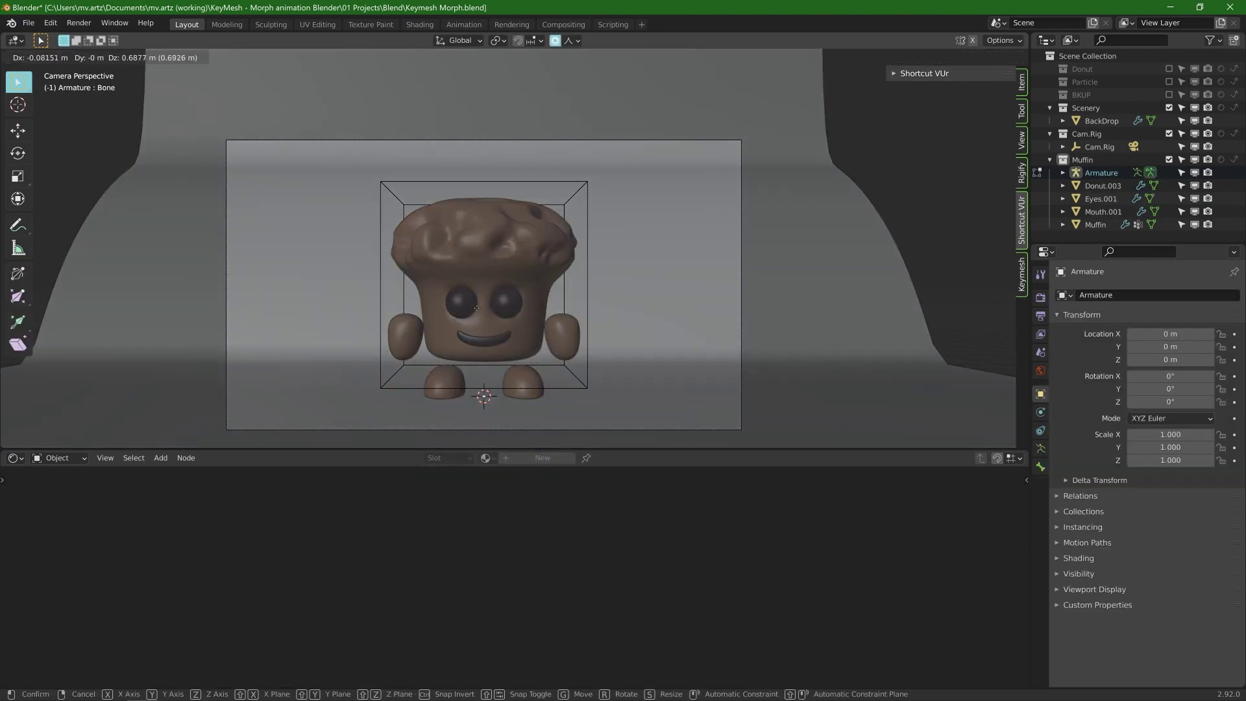
left_click(479, 317)
Step: Switch to wireframe display and raise the bone's tip along Z to above the muffin's top
key("shift+z")
left_click(483, 302)
key("g")
key("z")
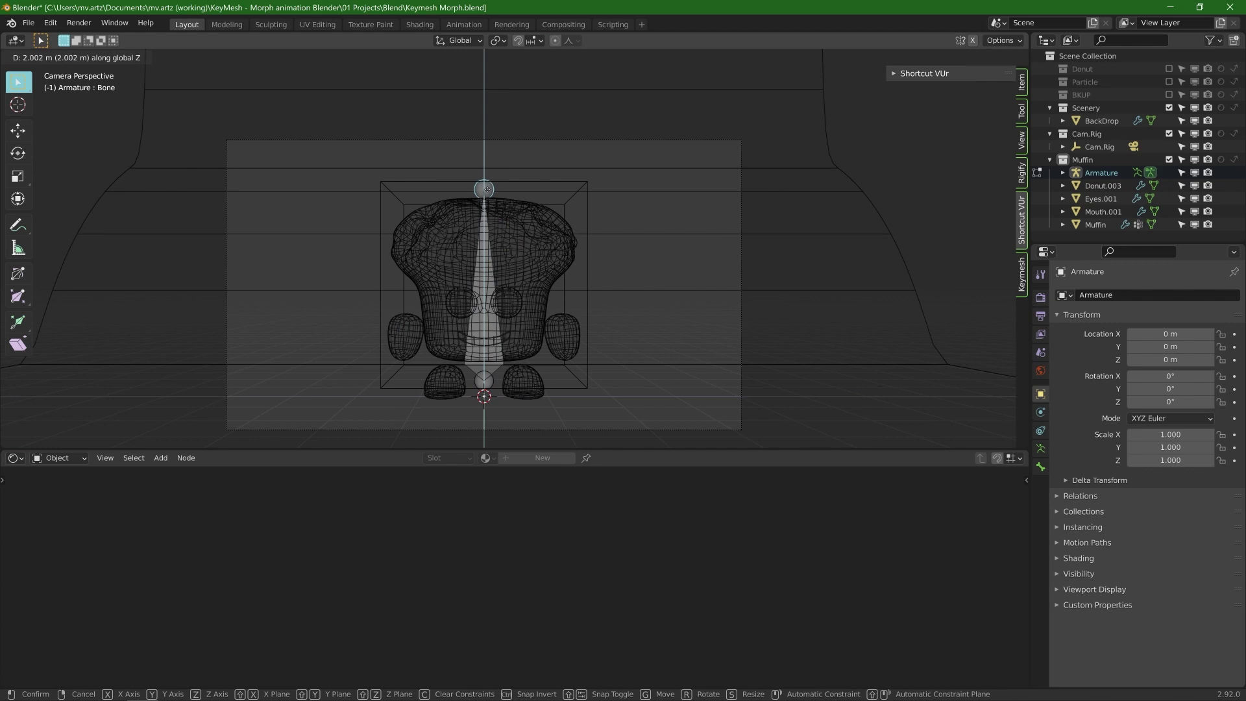
left_click(485, 167)
Step: Subdivide the bone into three and lengthen the middle bone along Z to span the muffin's body
right_click(485, 307)
left_click(486, 307)
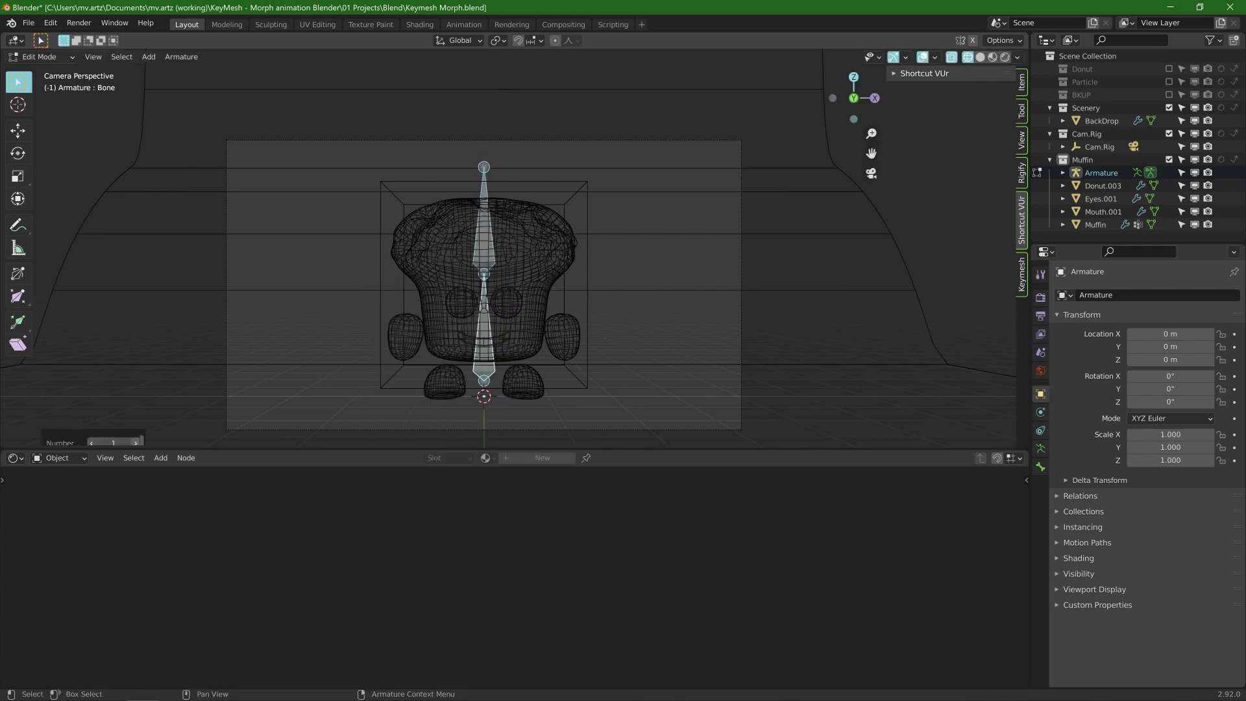
key("s")
key("z")
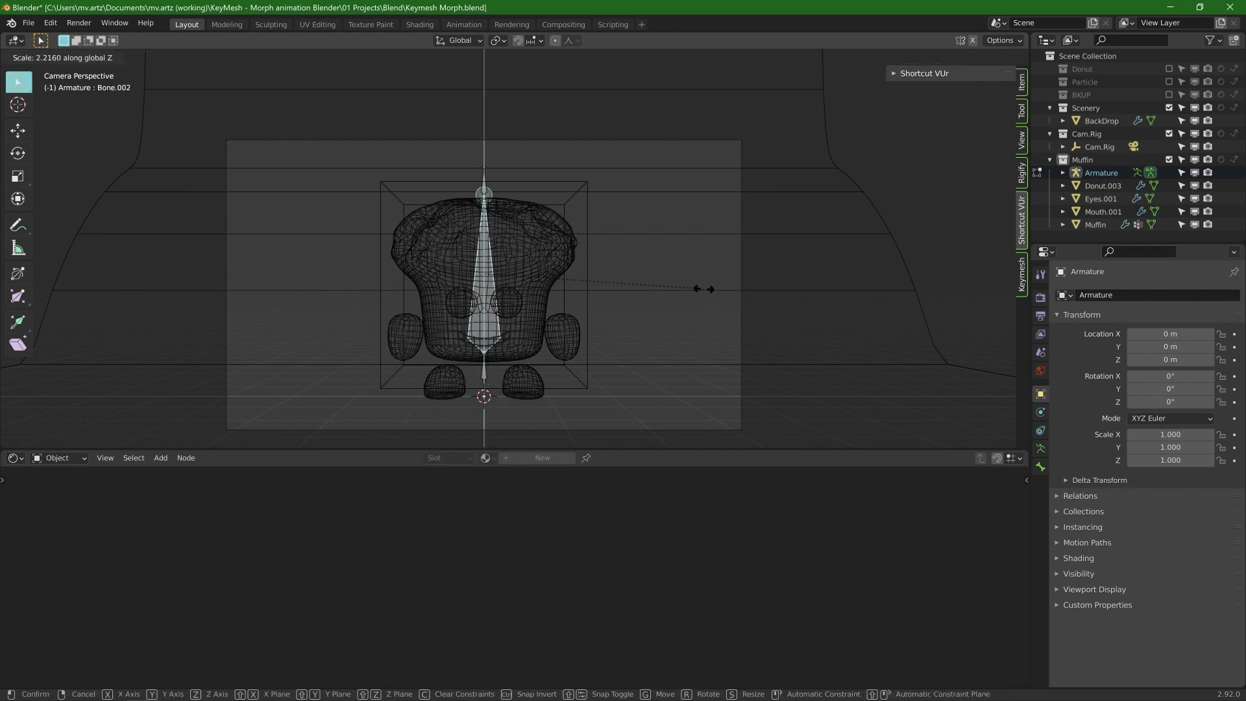
left_click(693, 286)
Step: Lower the bottom bone's base to the 3D cursor along Z, clear the top bone's parent and save the file
left_click(484, 380)
key("g")
key("z")
left_click(484, 394)
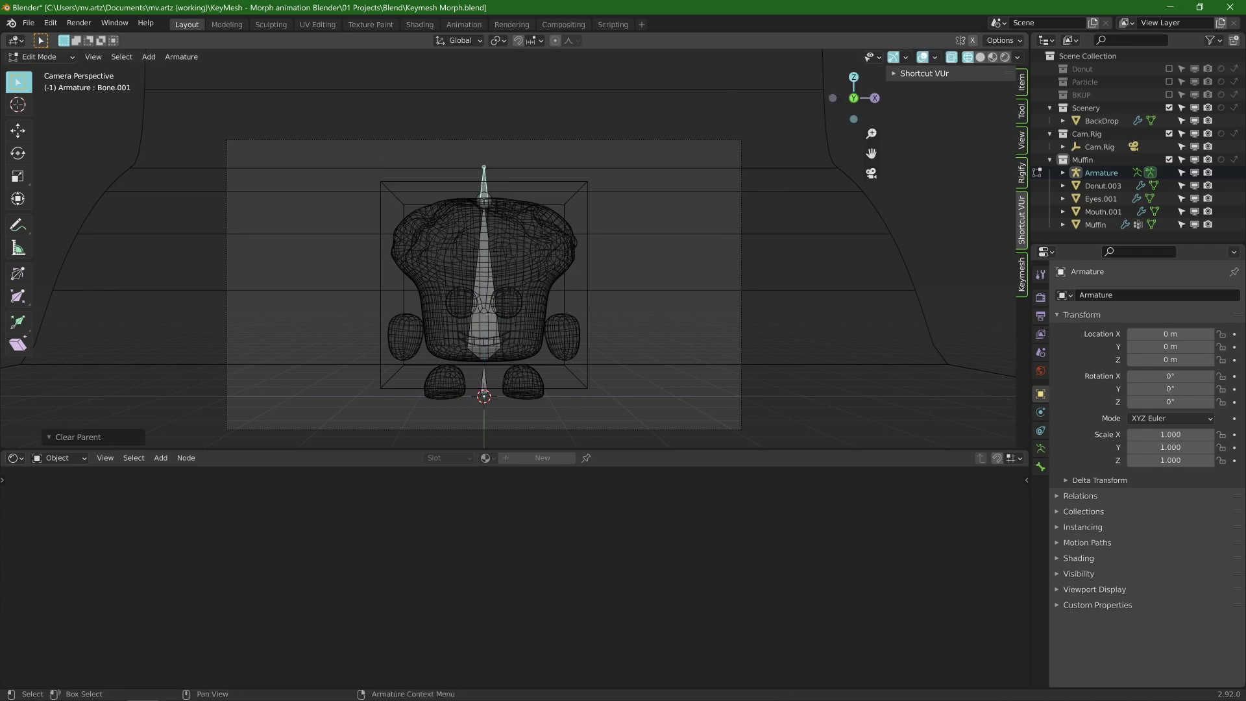
key("ctrl+s")
Step: Return to solid shading and set the armature's viewport display to In Front
left_click(479, 274)
key("shift+z")
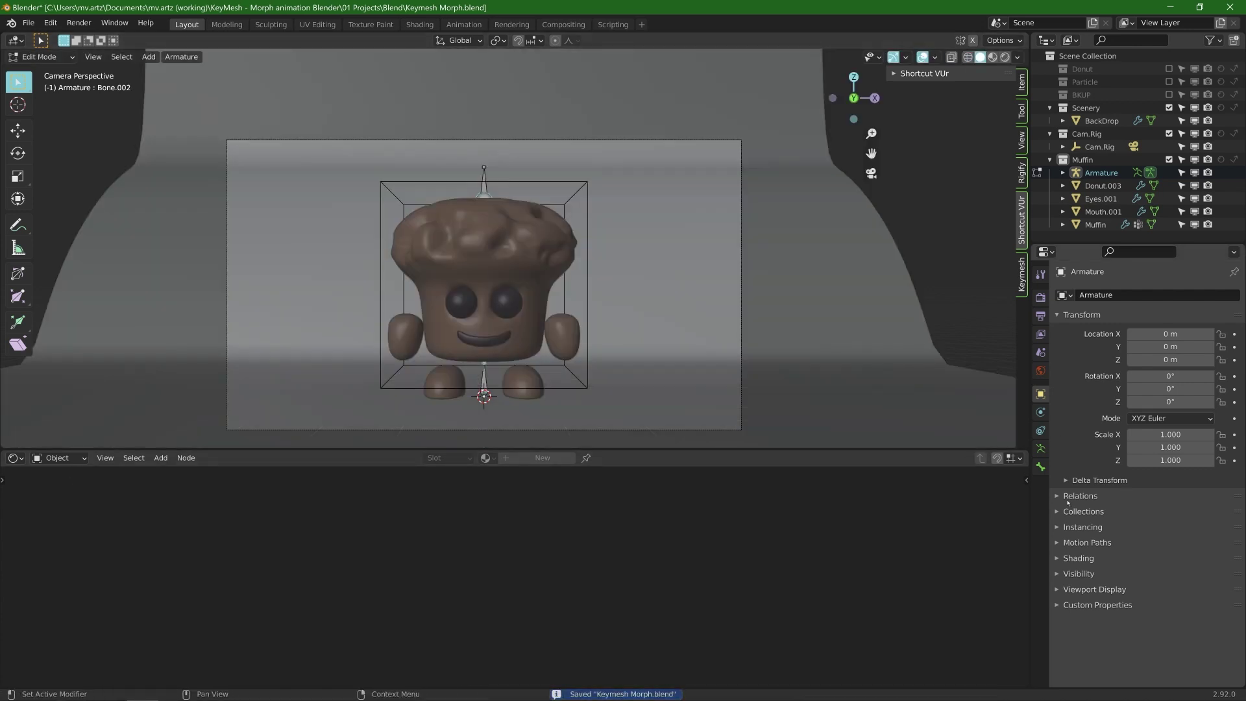
left_click(1041, 449)
left_click(1092, 537)
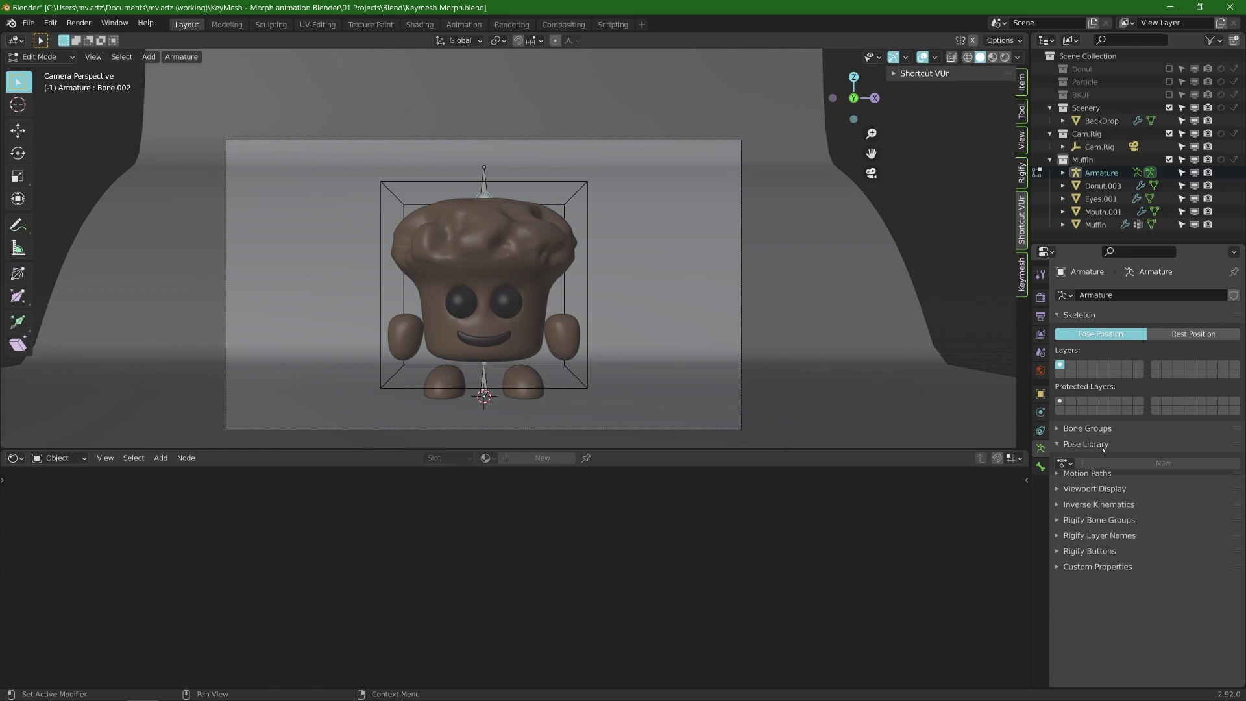
left_click(1094, 475)
left_click(1131, 568)
Step: In Pose Mode, add a bone constraint to the middle bone with the top bone as its target
left_click(485, 184)
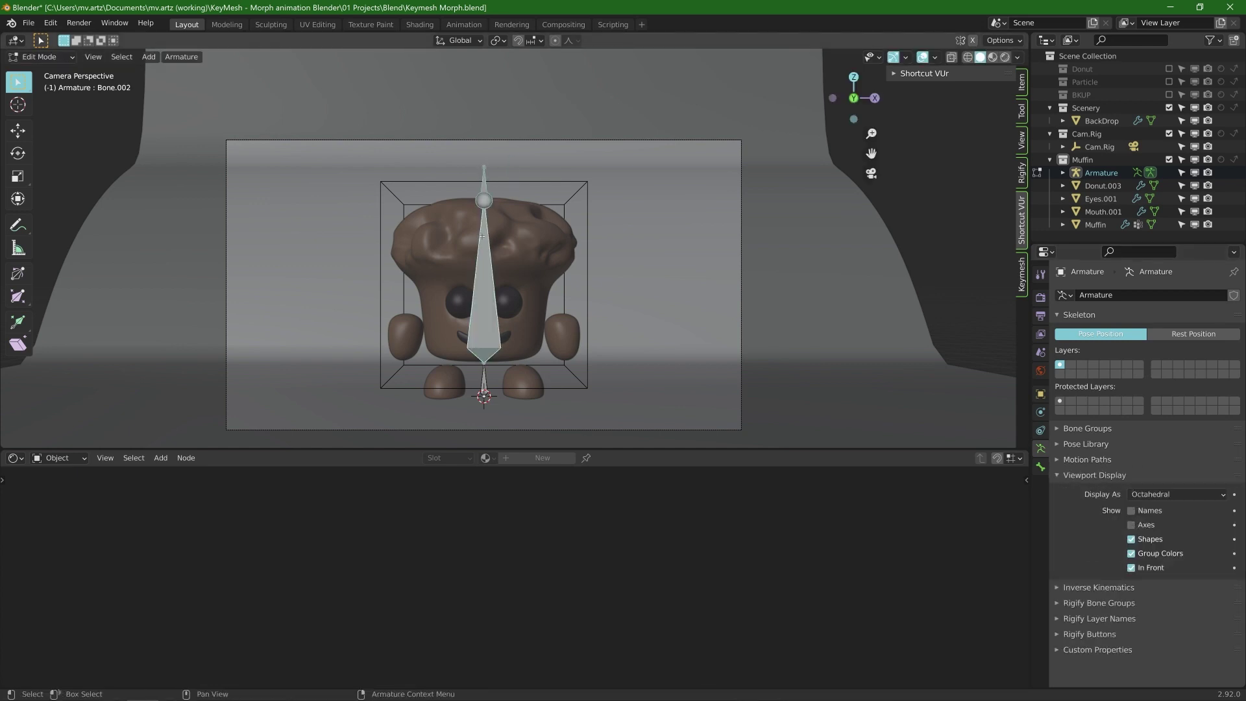
key("ctrl+Tab")
key("shift+ctrl+c")
left_click(307, 338)
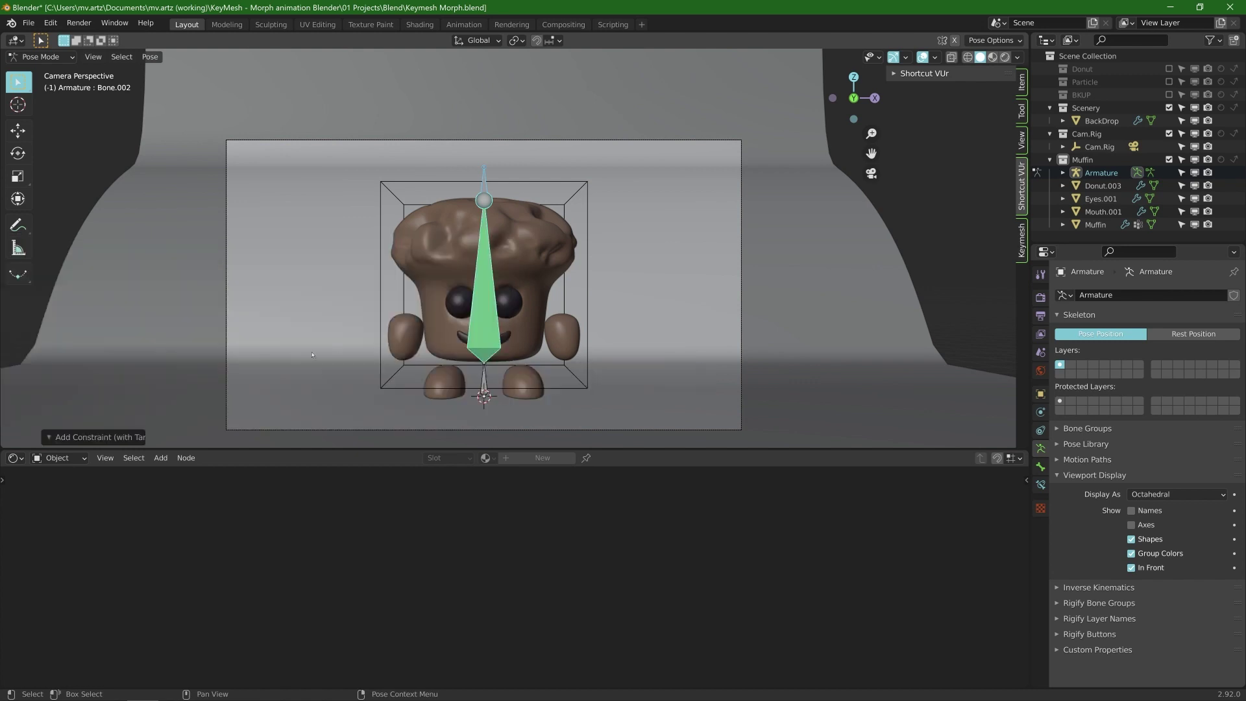
Step: Rename the armature's bottom bone as Start
left_click(1040, 394)
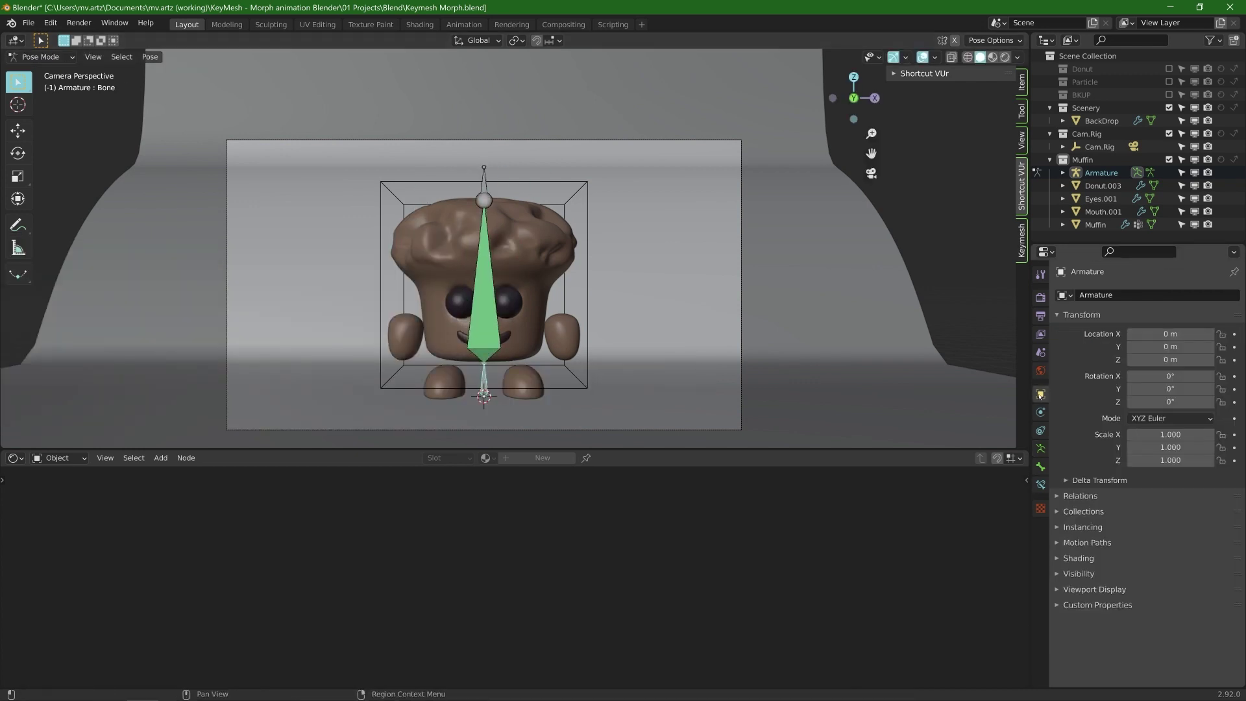
left_click(1040, 467)
left_click(1110, 293)
type("Start")
key("Return")
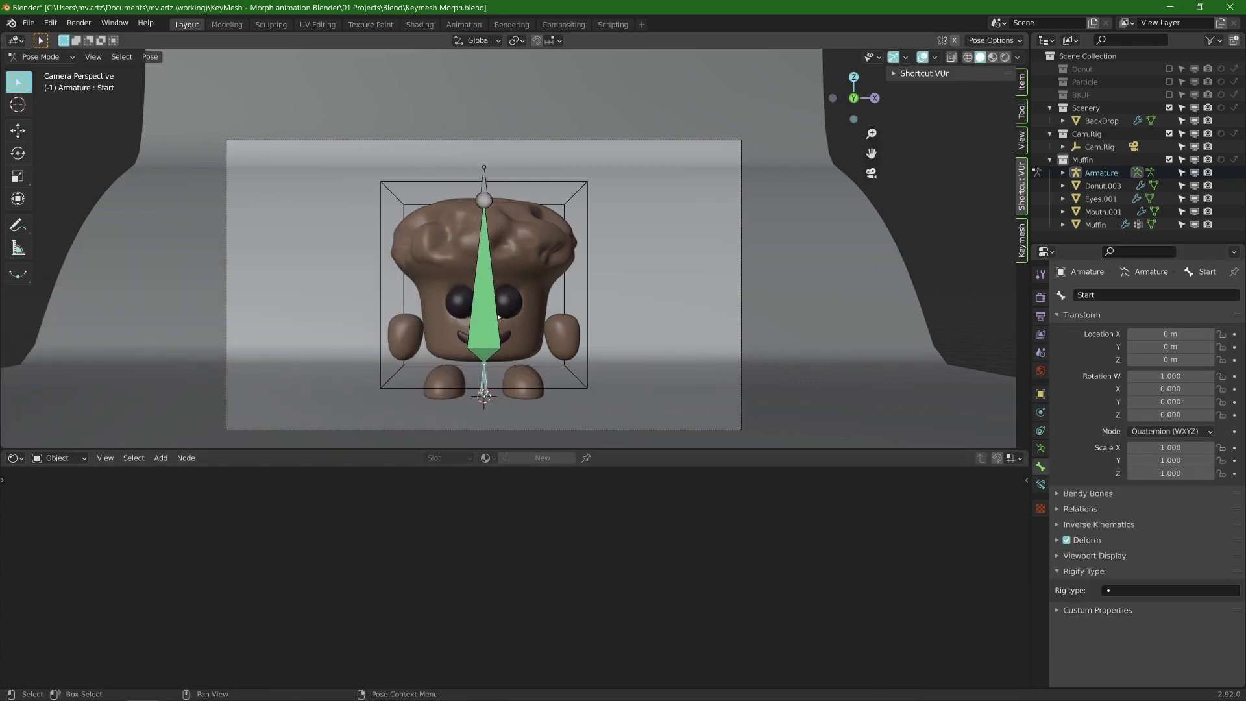
Step: Rename the armature's top bone as End and disable its Deform option
left_click(483, 286)
left_click(1123, 292)
key("BackSpace")
key("BackSpace")
key("BackSpace")
type("Start")
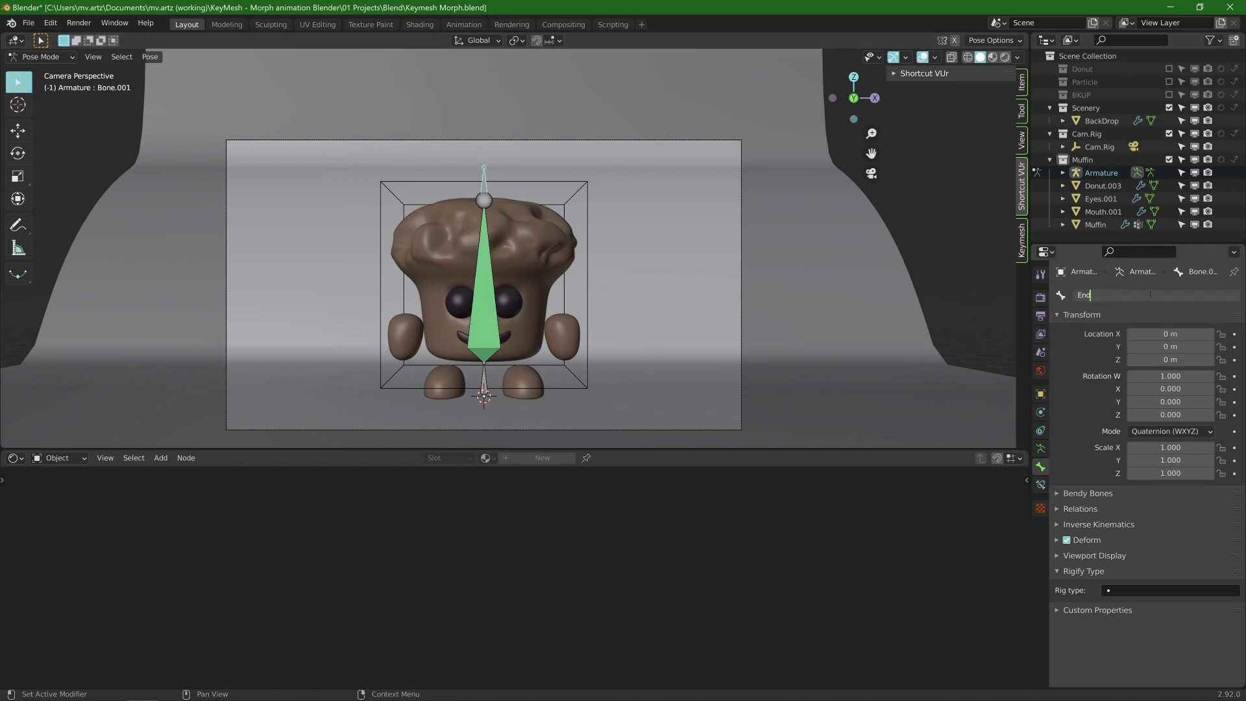
key("Return")
left_click(1067, 540)
Step: Rename the middle bone as DEF and switch the armature to Object Mode
left_click(492, 296)
key("ctrl+Tab")
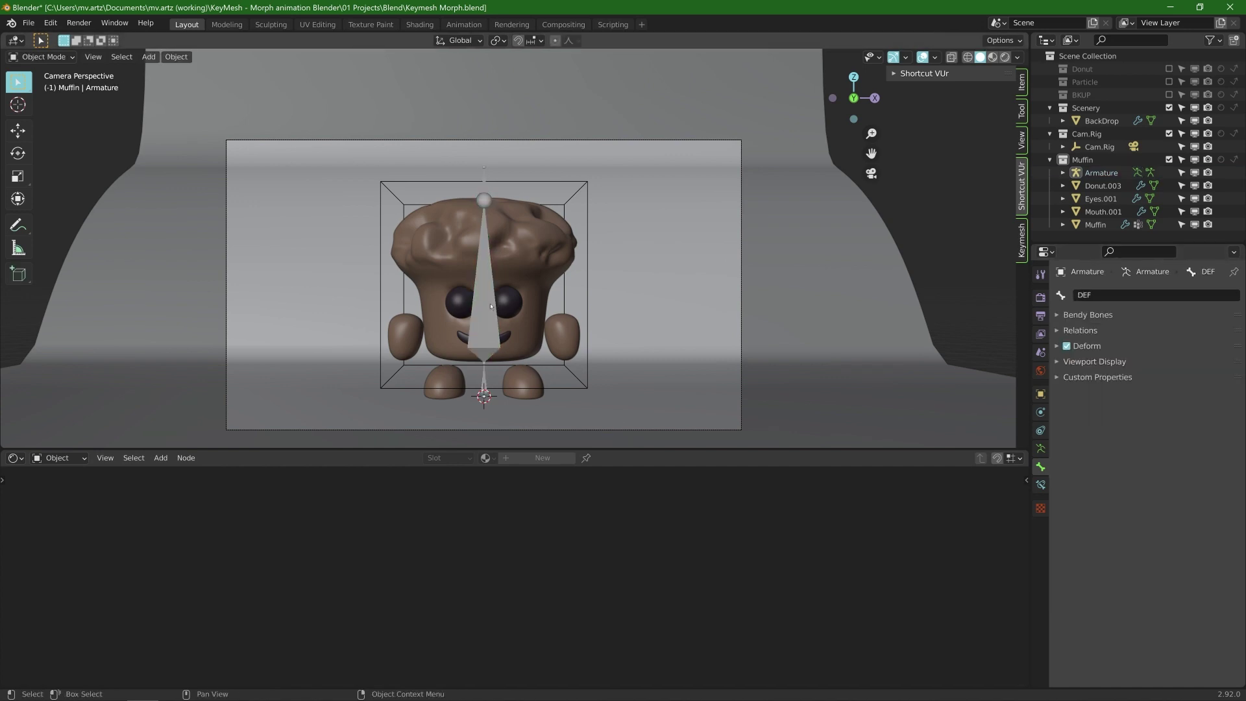
Step: Try to duplicate the armature in place and move the copy to another collection
key("shift+d")
right_click(519, 305)
key("m")
left_click(530, 307)
key("ctrl+z")
key("ctrl+z")
key("ctrl+z")
key("ctrl+z")
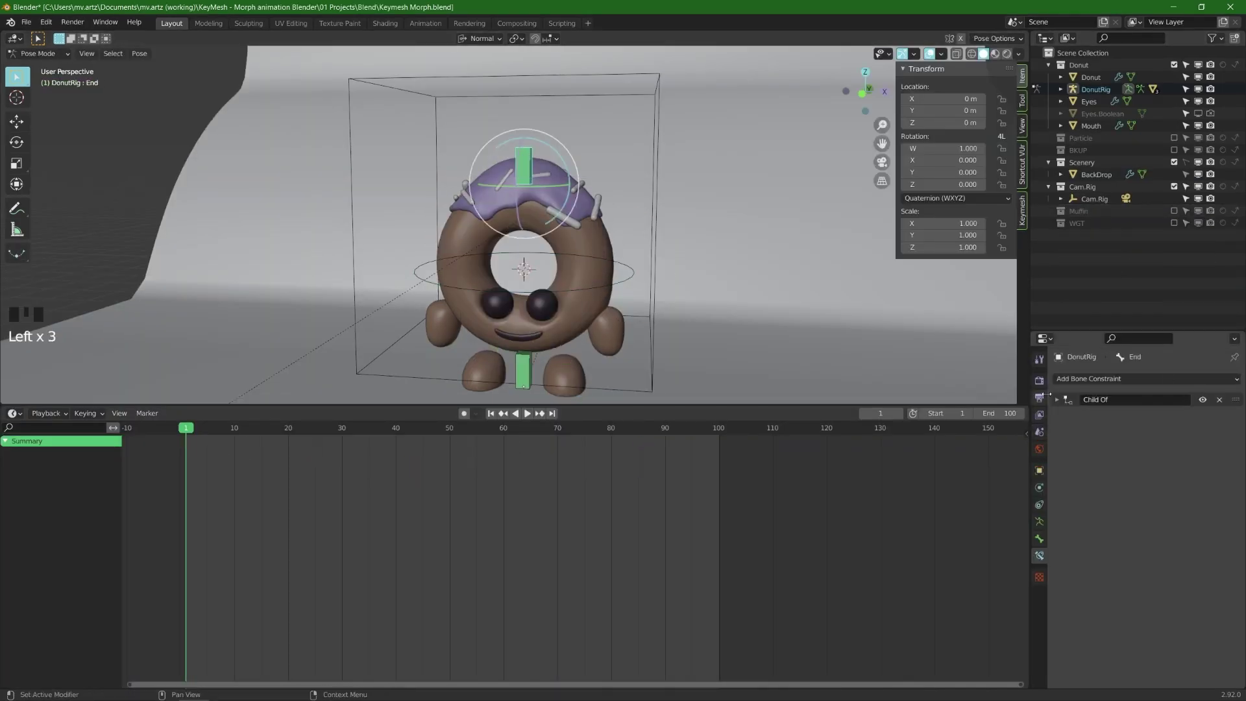
Step: Set the Child Of target bone of the DonutRig's End bone to End on Armature and set the inverse
left_click(1057, 400)
left_click(1174, 417)
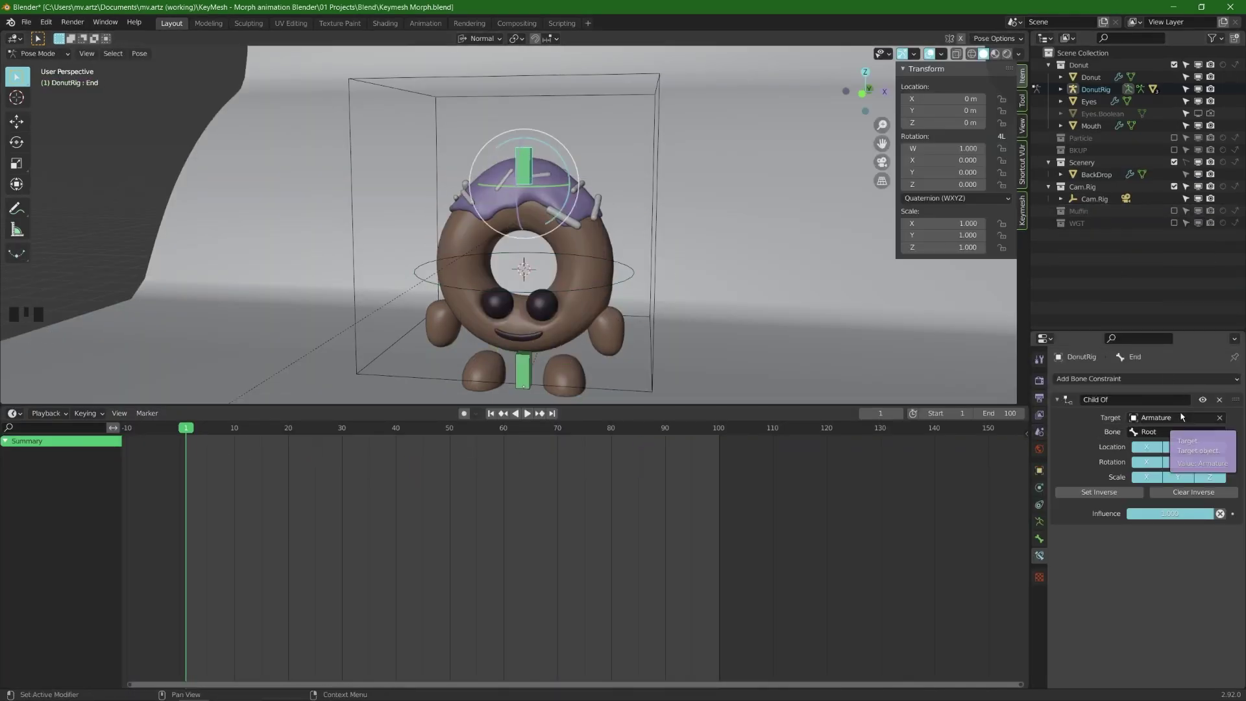
left_click(1176, 417)
left_click(1161, 469)
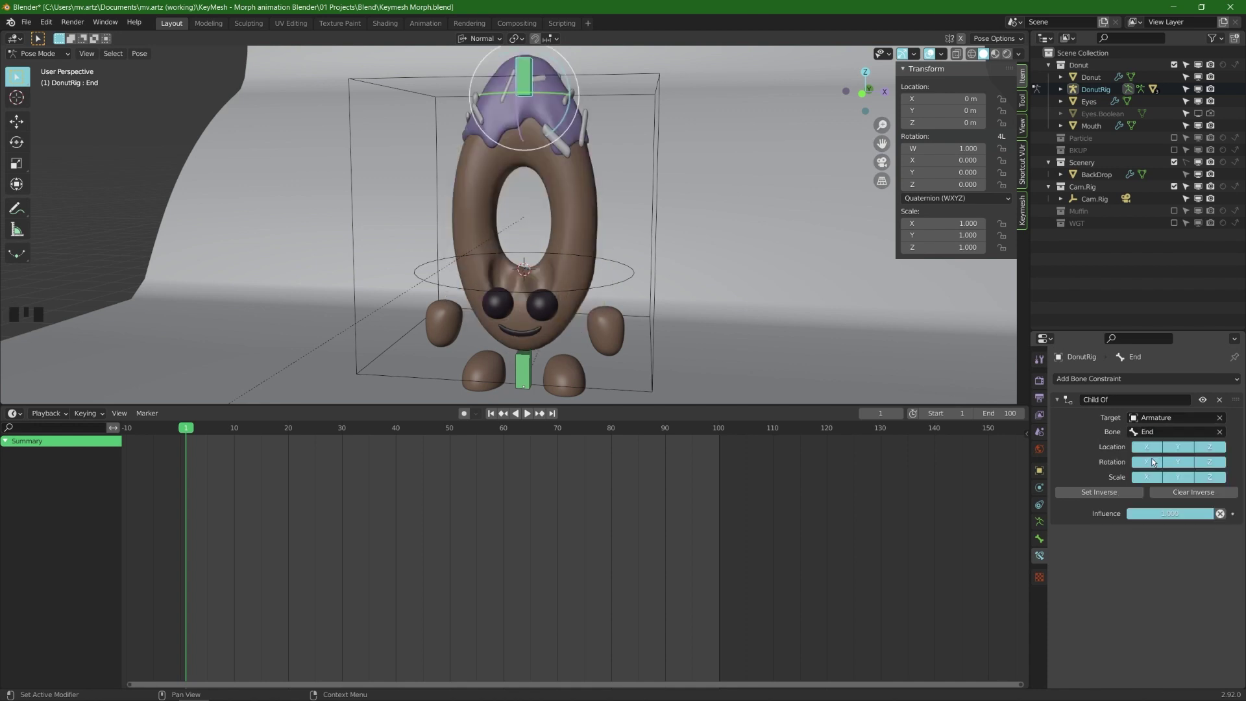
left_click(1100, 491)
Step: Set the Child Of constraint of the DonutRig's Start bone to the Armature's Start bone and save the file
left_click(529, 373)
left_click(1169, 417)
left_click(1149, 435)
left_click(1162, 432)
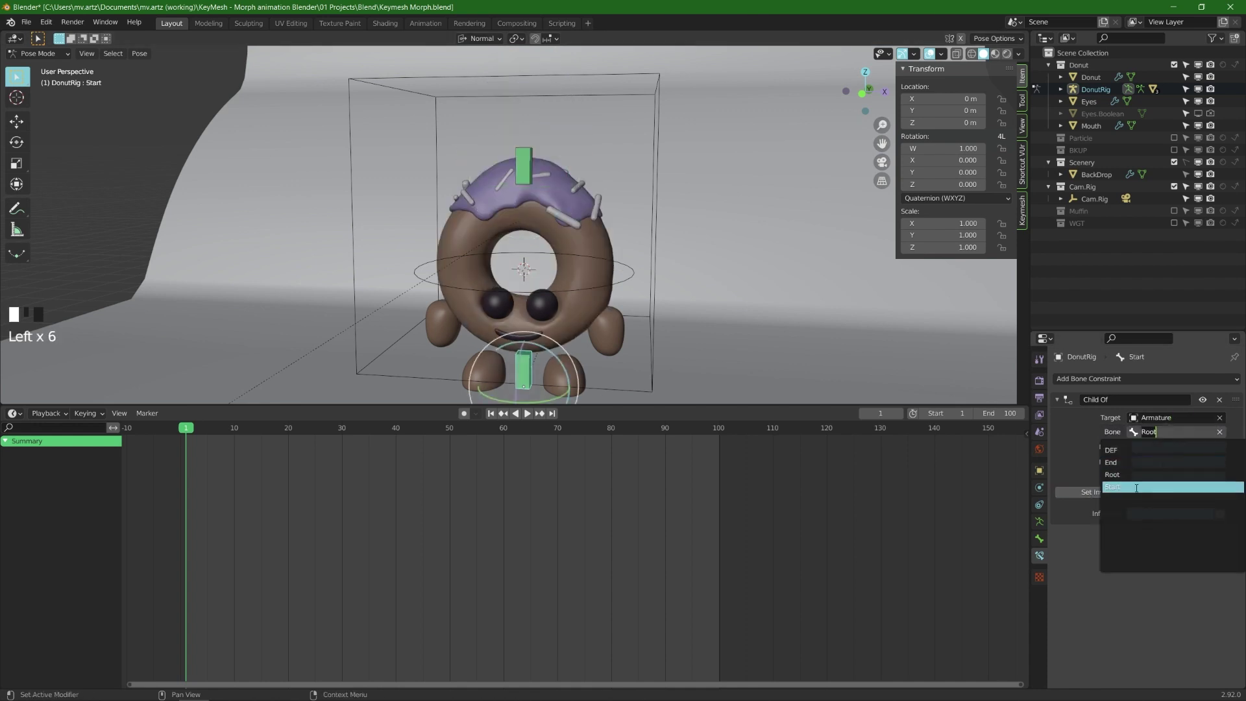
left_click(1136, 487)
key("ctrl+s")
Step: Play back the donut animation from the first frame in camera view to check the constrained rig
key("KP_0")
key("space")
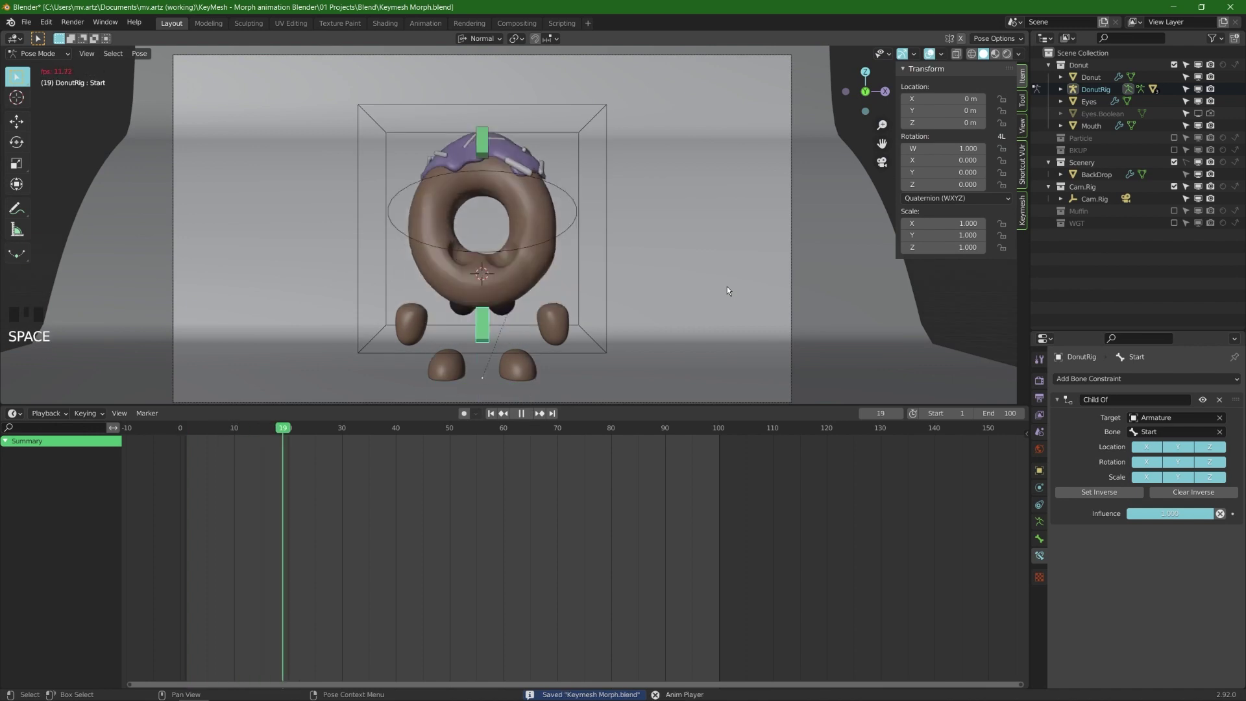
key("space")
key("Right")
key("shift+Left")
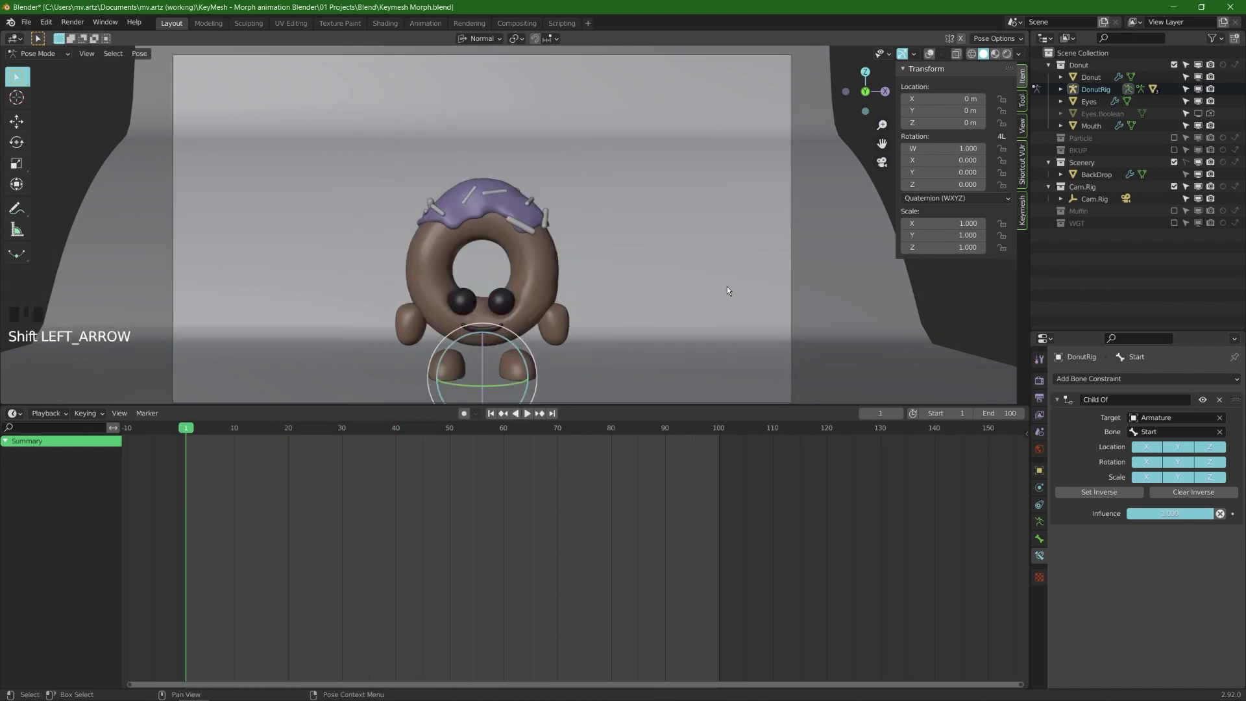
key("space")
key("q")
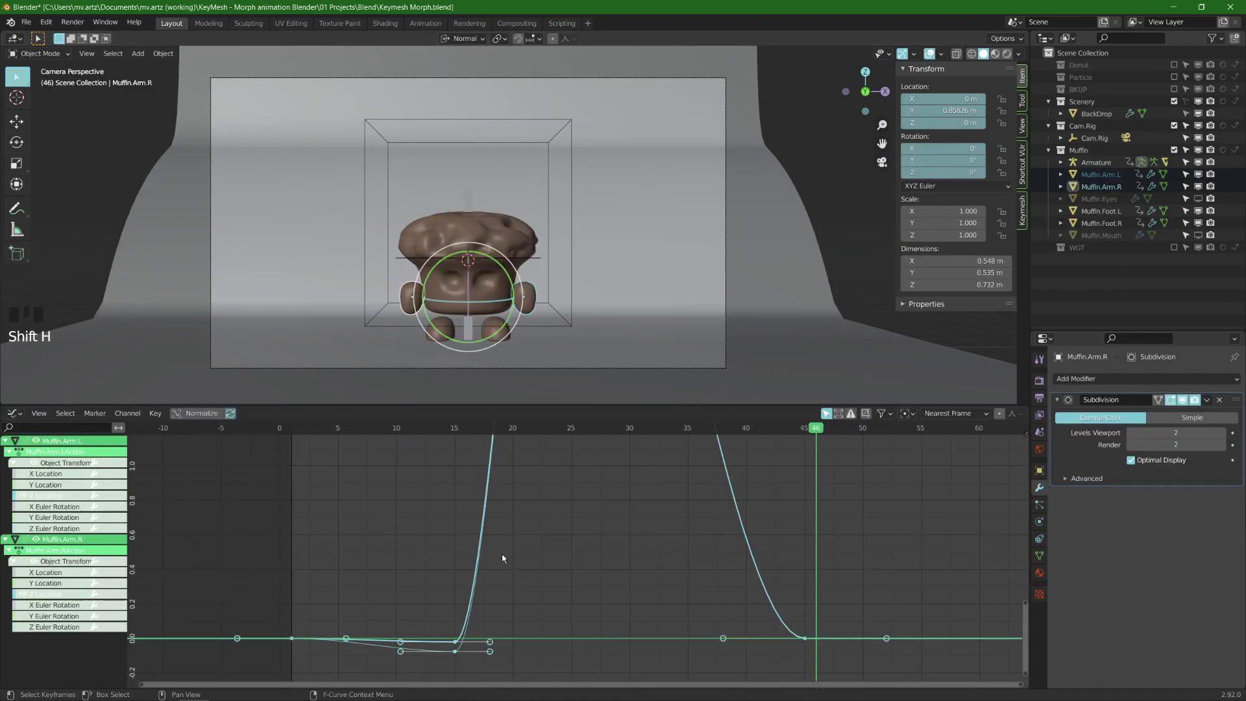
Step: Lengthen the handles of both muffin arms' Z Location keyframes at frame 24
key("Home")
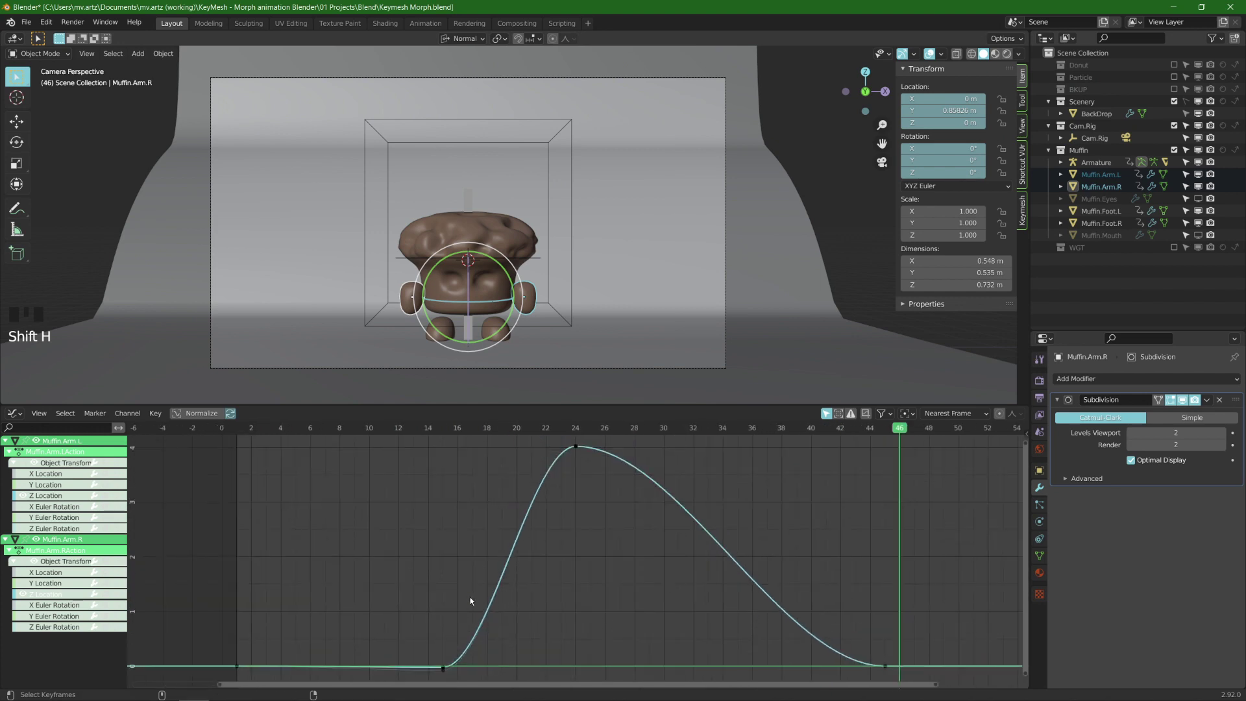
left_click_drag(398, 429, 571, 468)
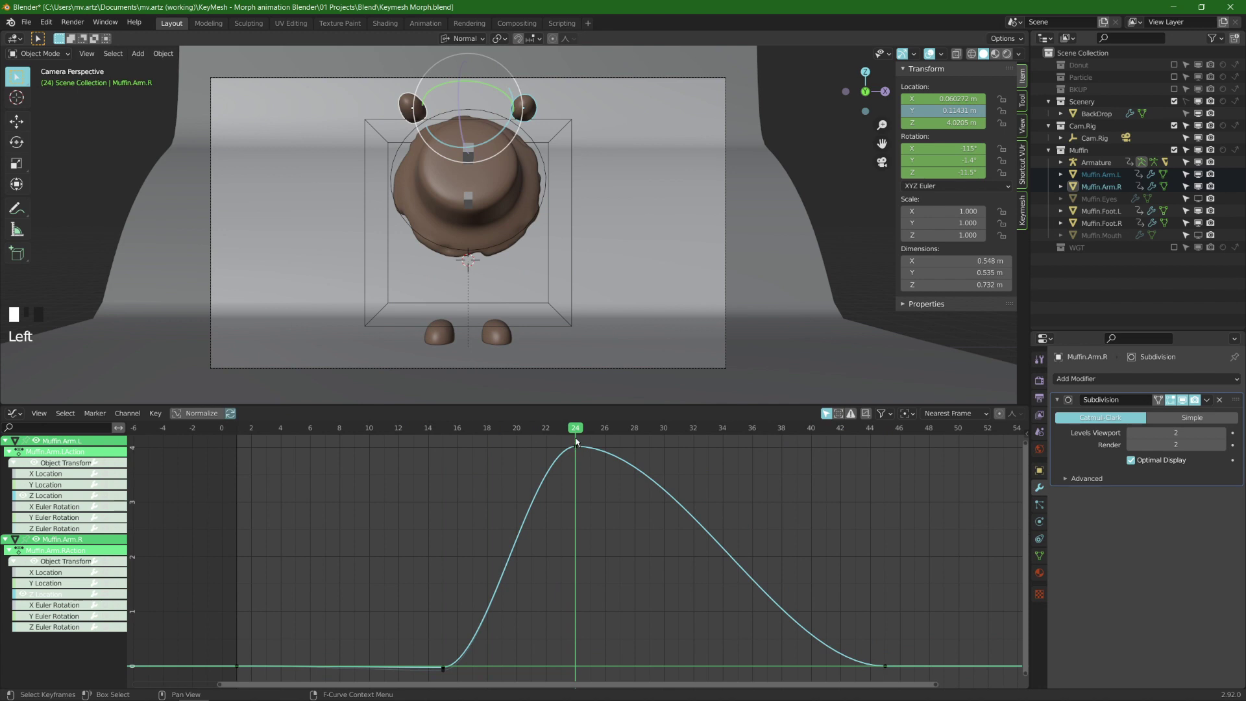
left_click(581, 445)
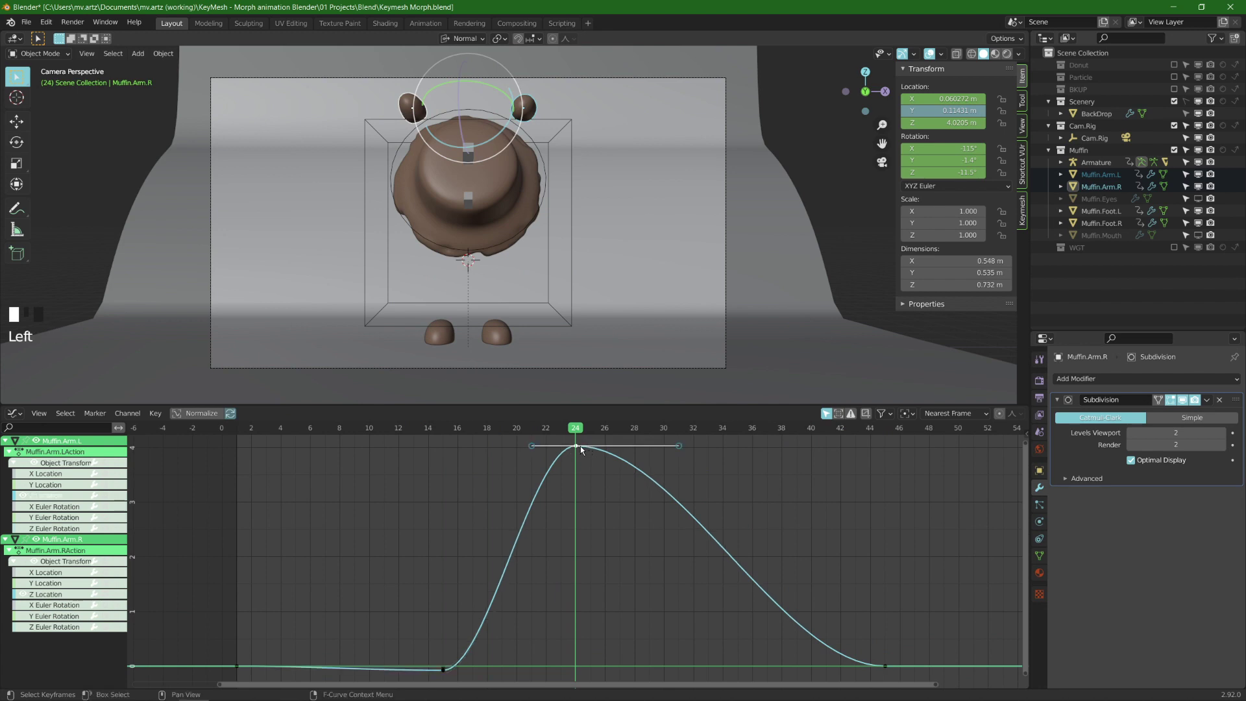
key("s")
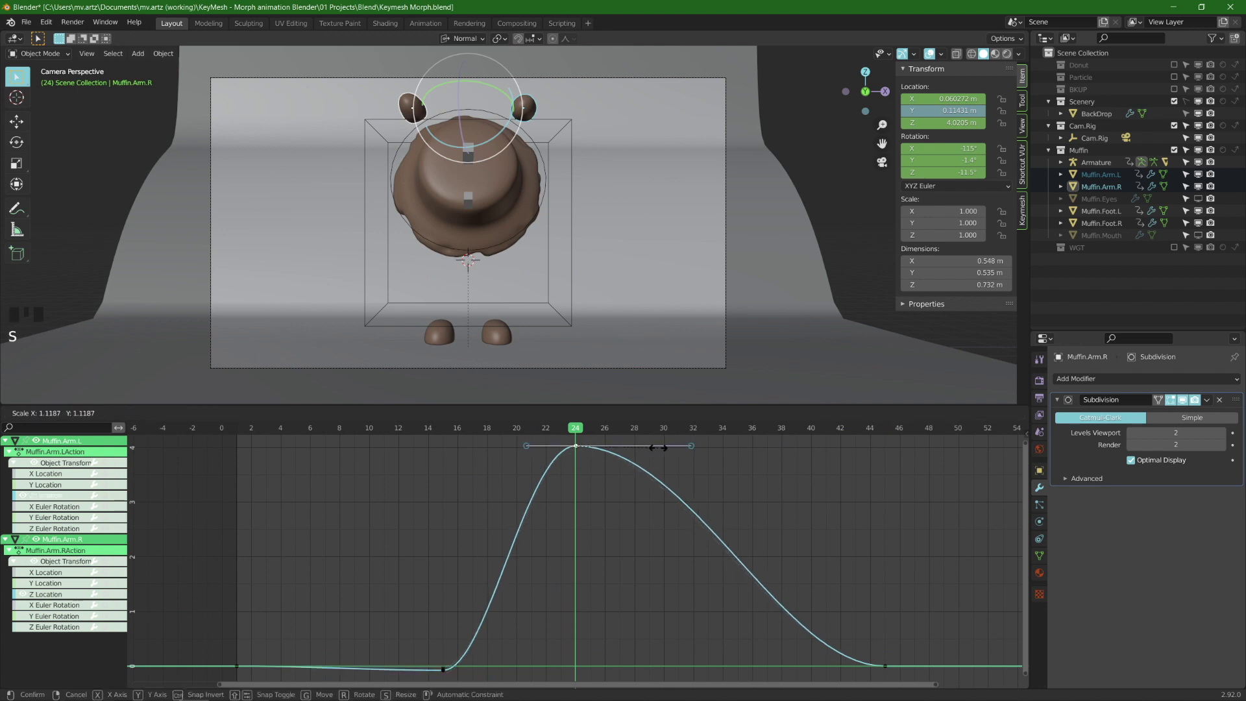
right_click(662, 464)
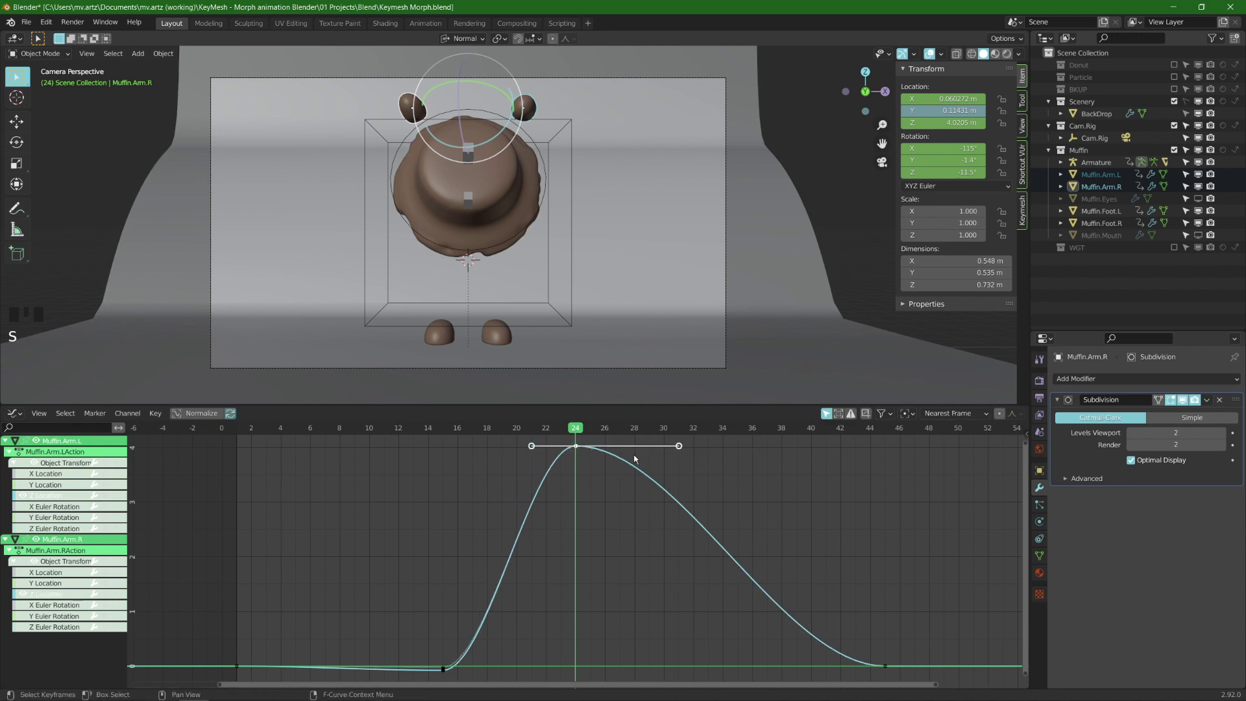
key("s")
left_click(684, 462)
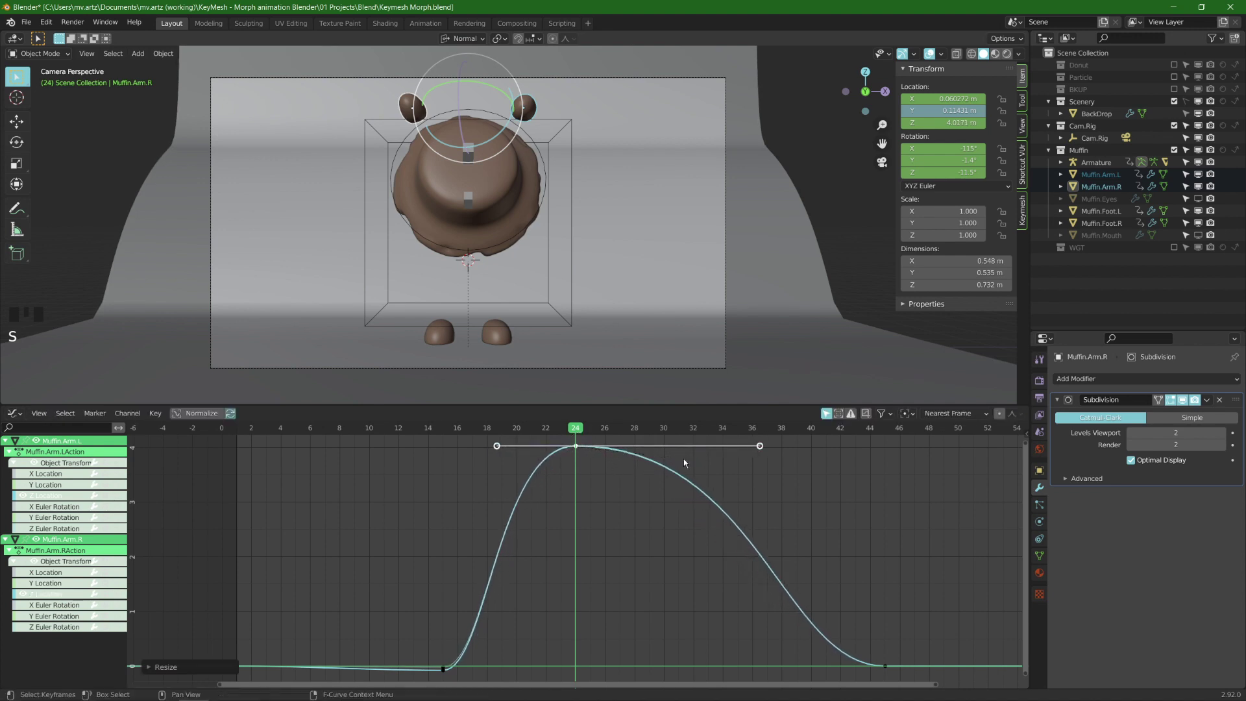
Step: Rotate the frame 24 Z Location handles of both arms so they slope slightly upward over time
key("r")
left_click(709, 437)
key("Home")
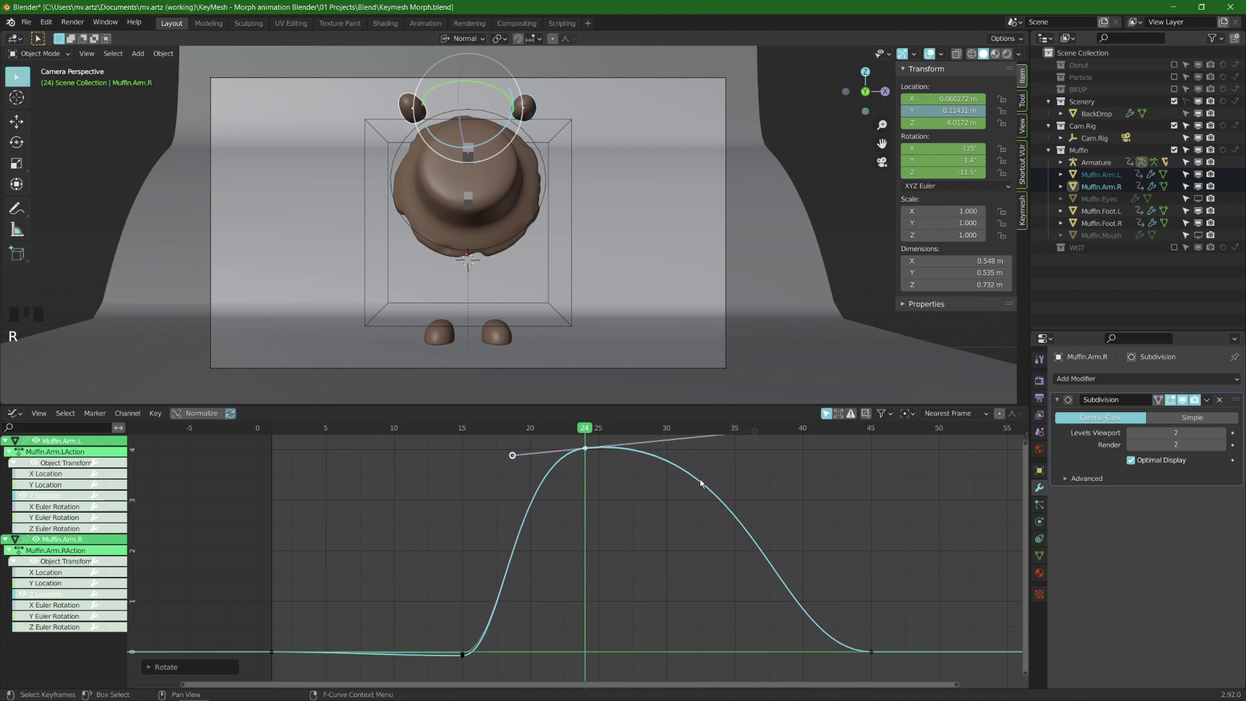
Step: Lengthen the handles of both arms' Z Location keyframes at frame 45 and return to frame 1
key("s")
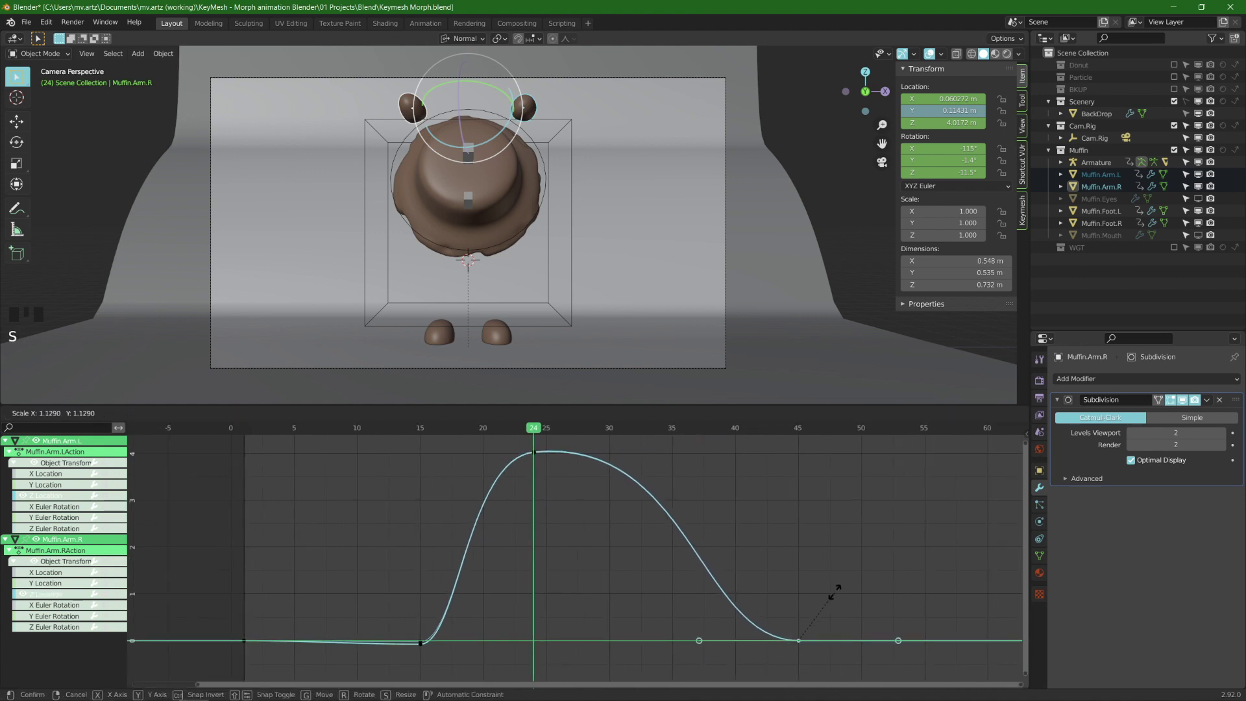
left_click(866, 563)
key("shift+Left")
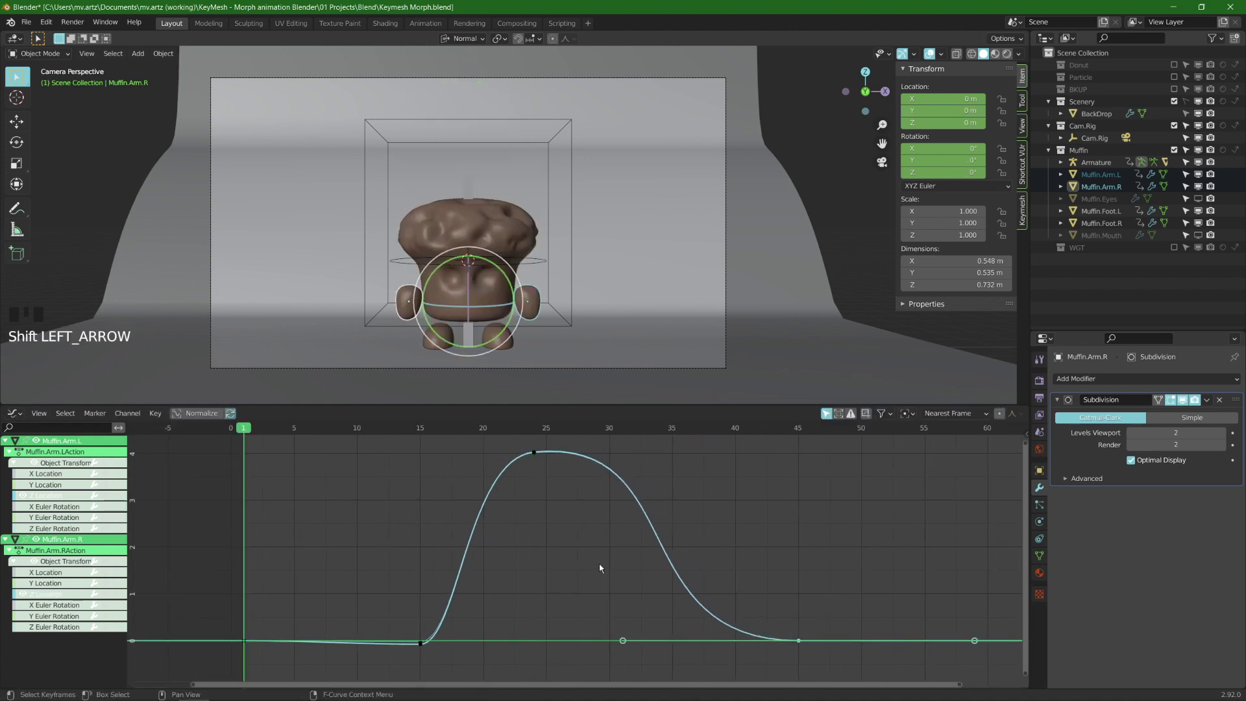
Step: Save the file and play back the muffin animation
key("ctrl+s")
key("d")
key("space")
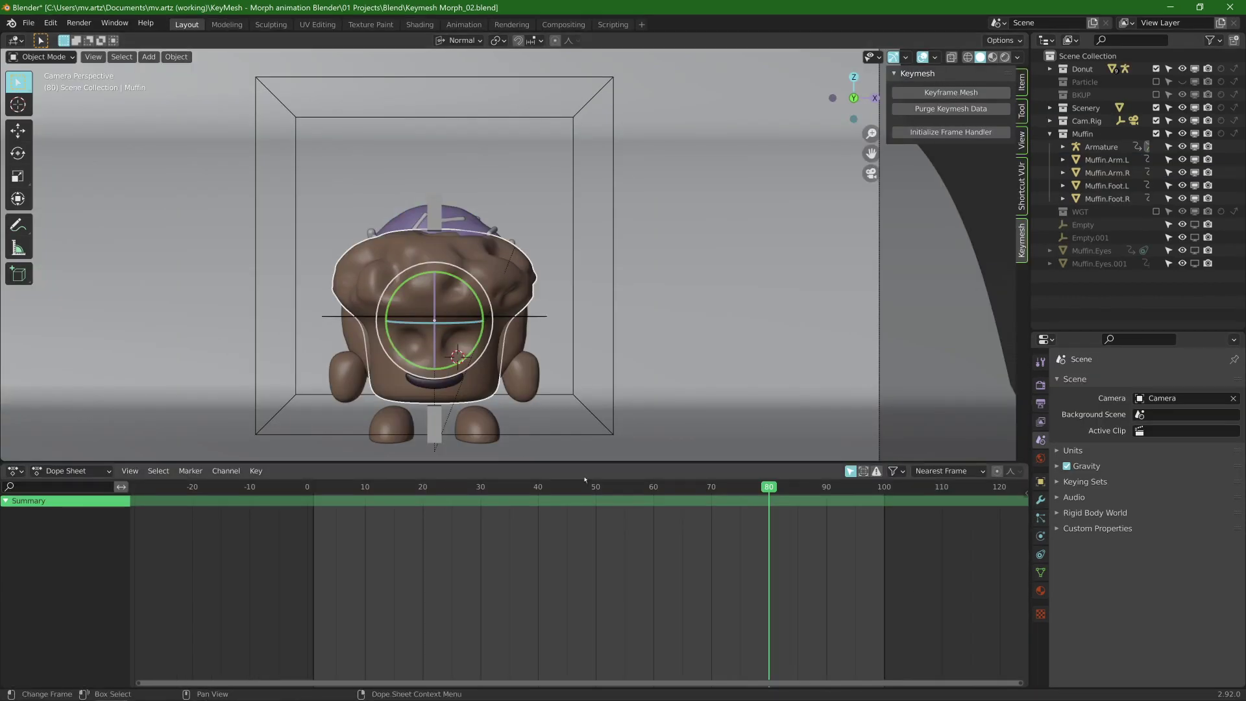
Step: Add Keymesh mesh keyframes to the muffin at frames 22 and 27
left_click_drag(585, 487, 436, 497)
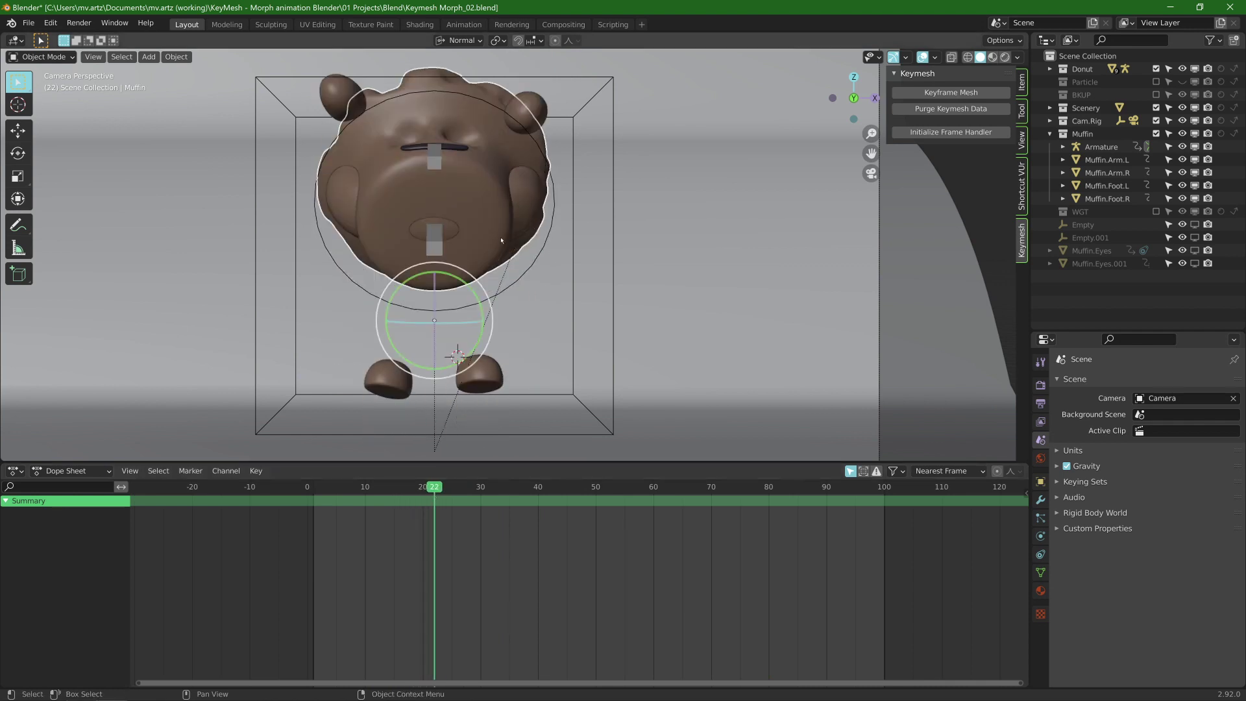
left_click(940, 93)
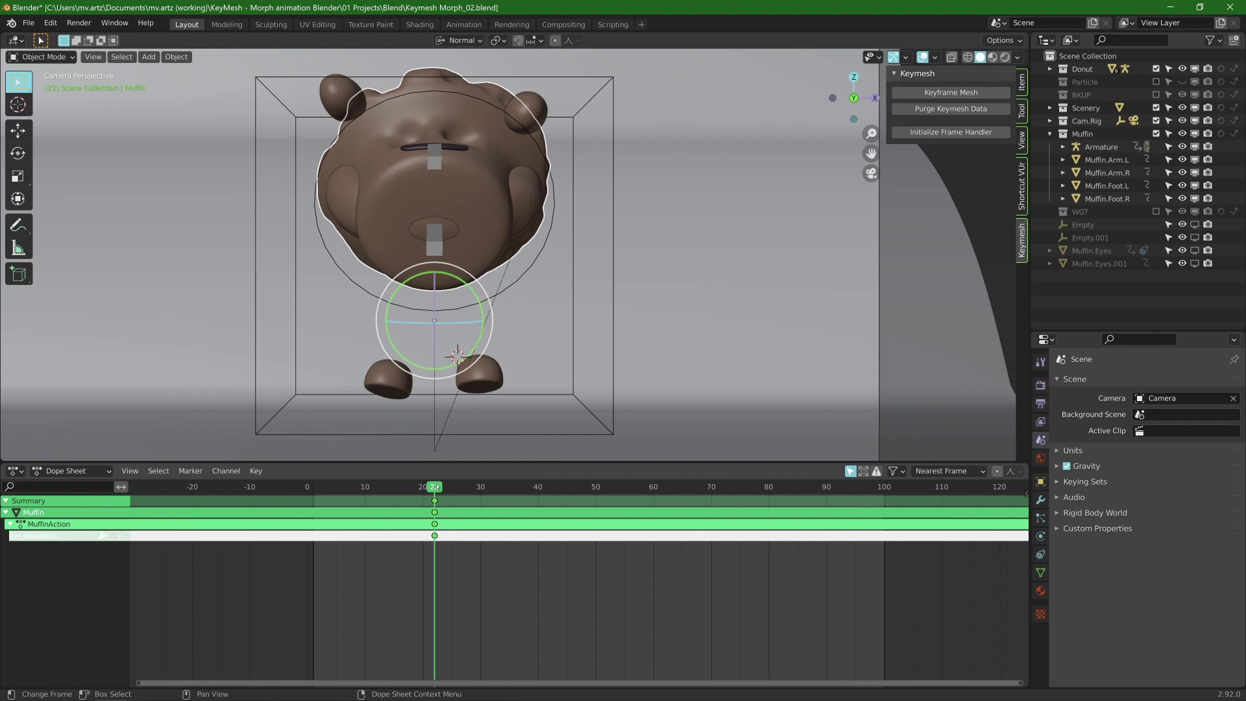
left_click_drag(436, 491, 464, 494)
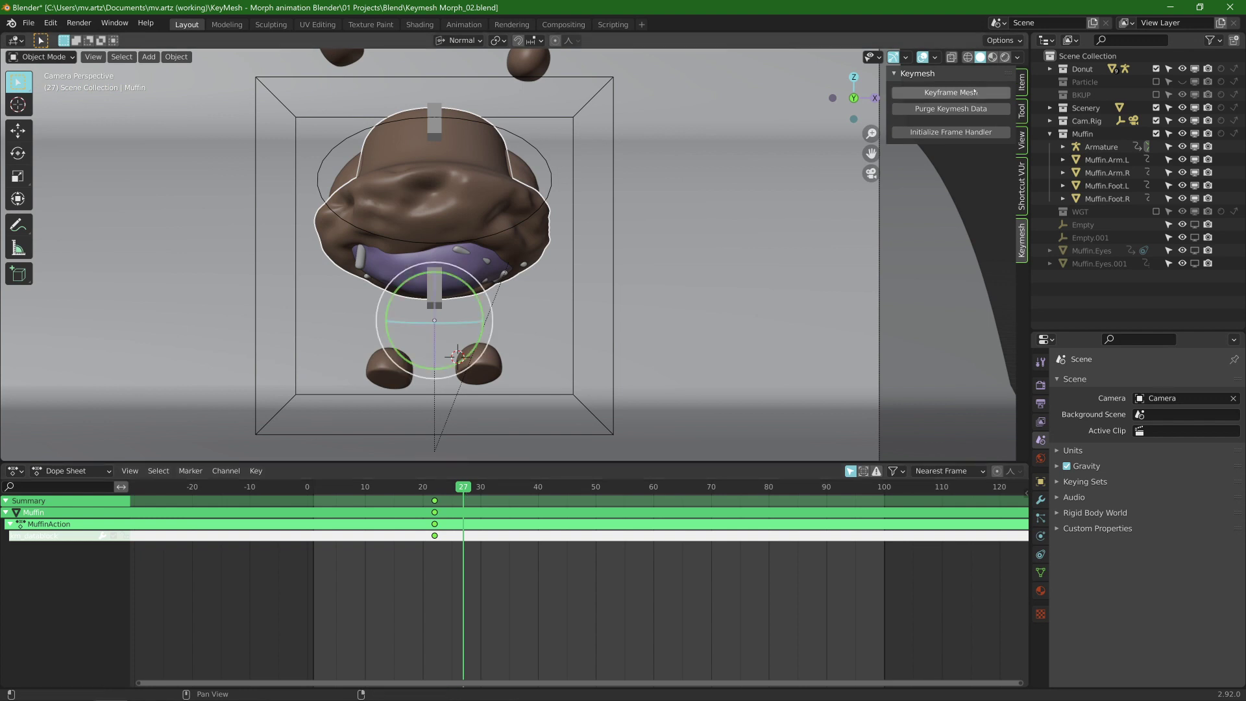
Step: Switch the muffin to Sculpt Mode at frame 27 and enlarge the 3D viewport, centring it on the muffin
key("ctrl+Tab")
left_click(662, 281)
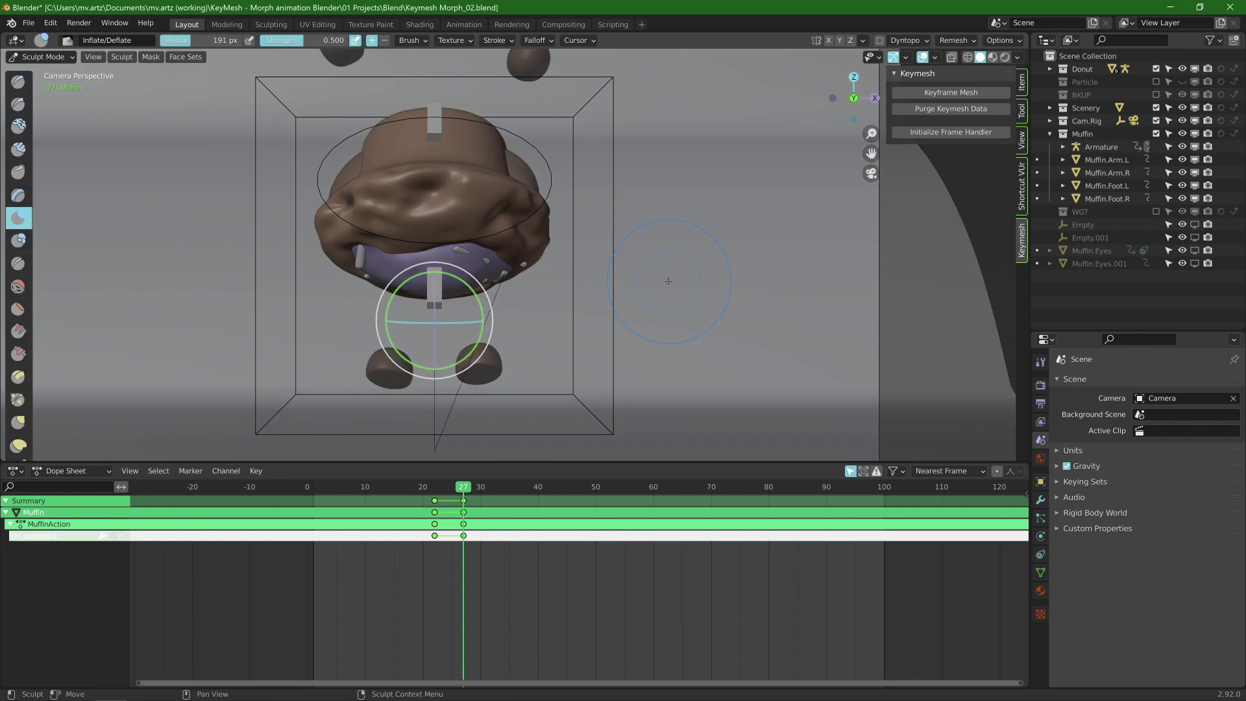
middle_click_drag(656, 202, 607, 242, "shift")
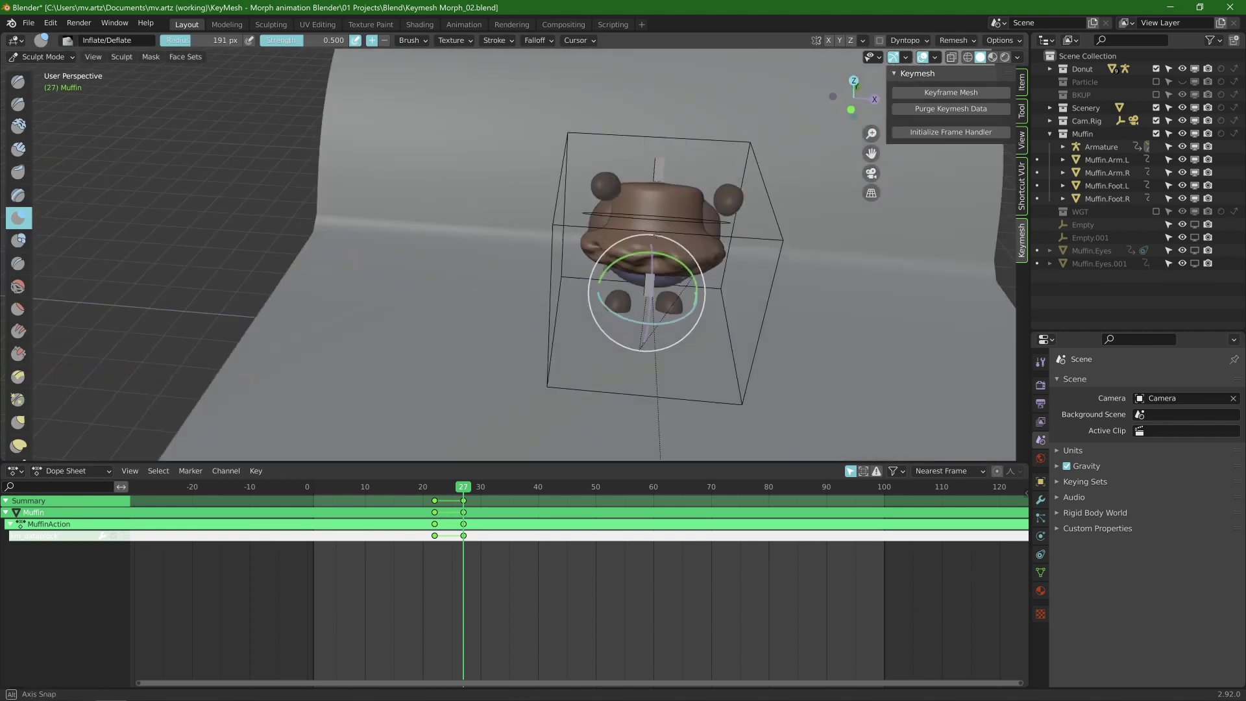
left_click_drag(617, 462, 617, 623)
mouse_move(665, 311)
middle_mouse_down()
mouse_move(669, 292)
mouse_move(726, 251)
mouse_move(804, 250)
mouse_move(653, 252)
middle_mouse_up()
key("KP_Decimal")
Step: Activate the Grab brush and enlarge its radius to about 445 px
key("g")
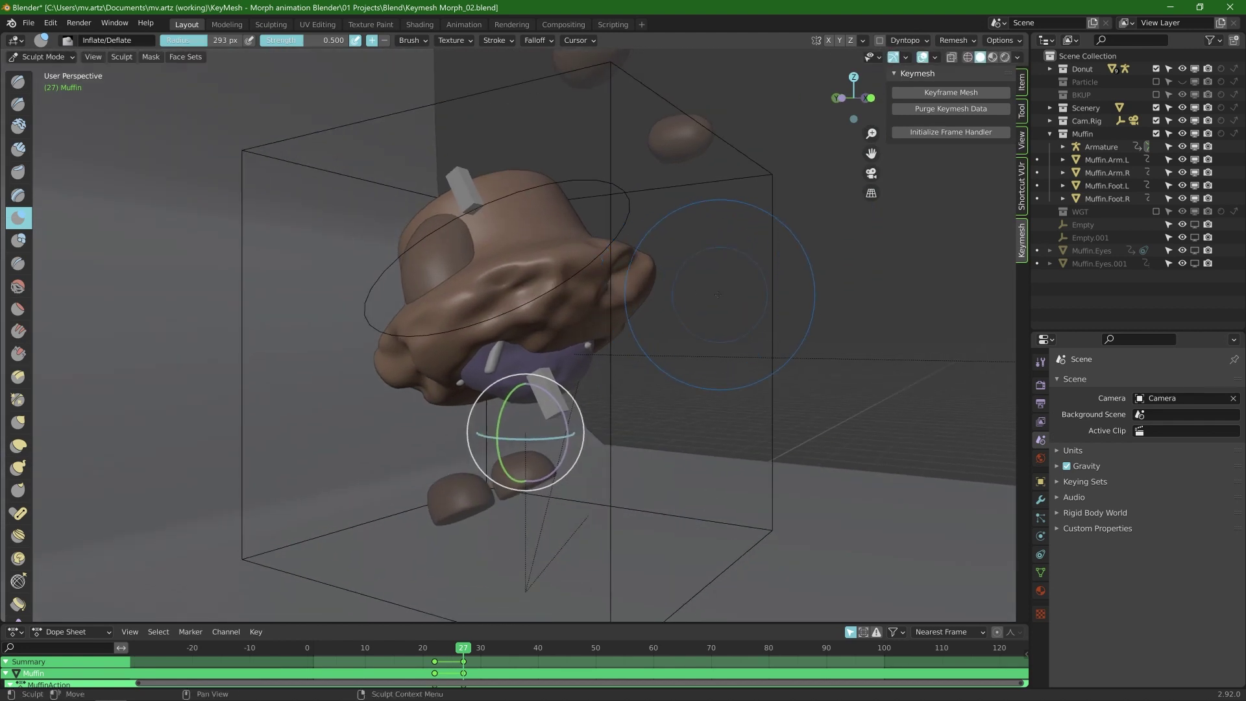
key("f")
left_click(816, 292)
key("f")
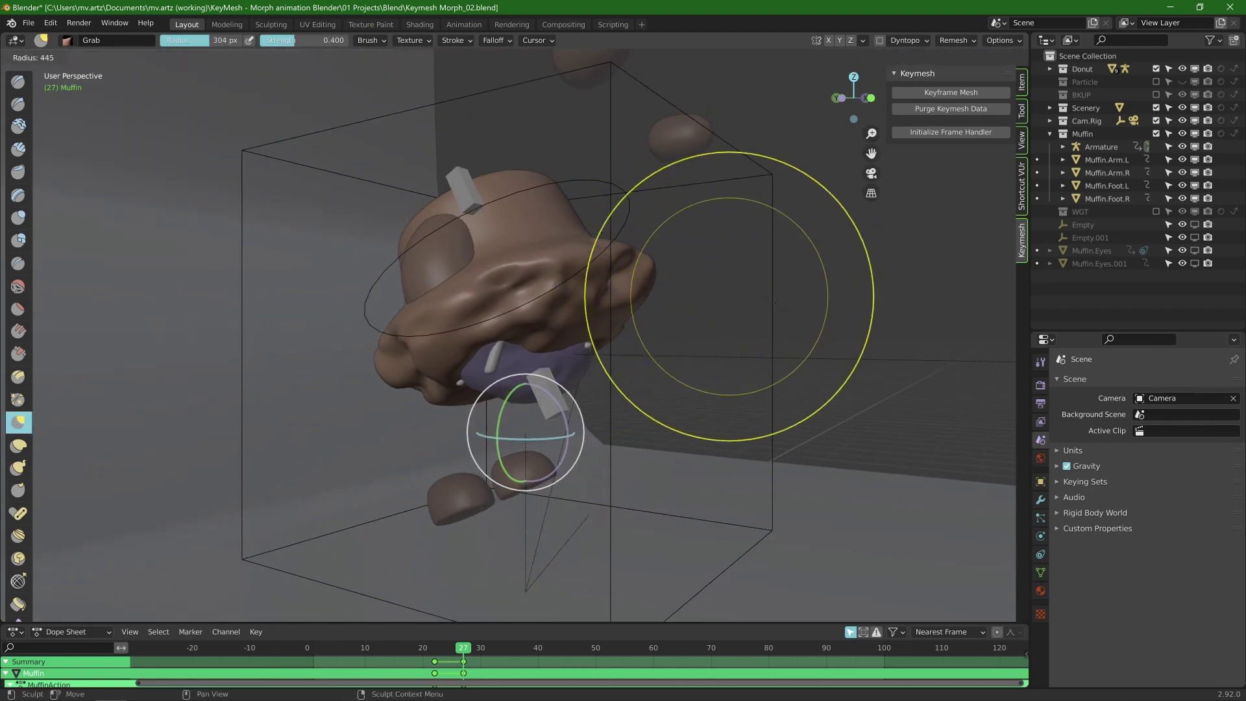
left_click(873, 296)
Step: Raise the Grab brush radius to 500 px and pull the muffin's rim and body into a compact, rounded mass covering the donut
mouse_move(559, 278)
middle_mouse_down()
mouse_move(524, 221)
mouse_move(597, 233)
mouse_move(565, 272)
mouse_move(556, 320)
mouse_move(393, 392)
mouse_move(642, 364)
middle_mouse_up()
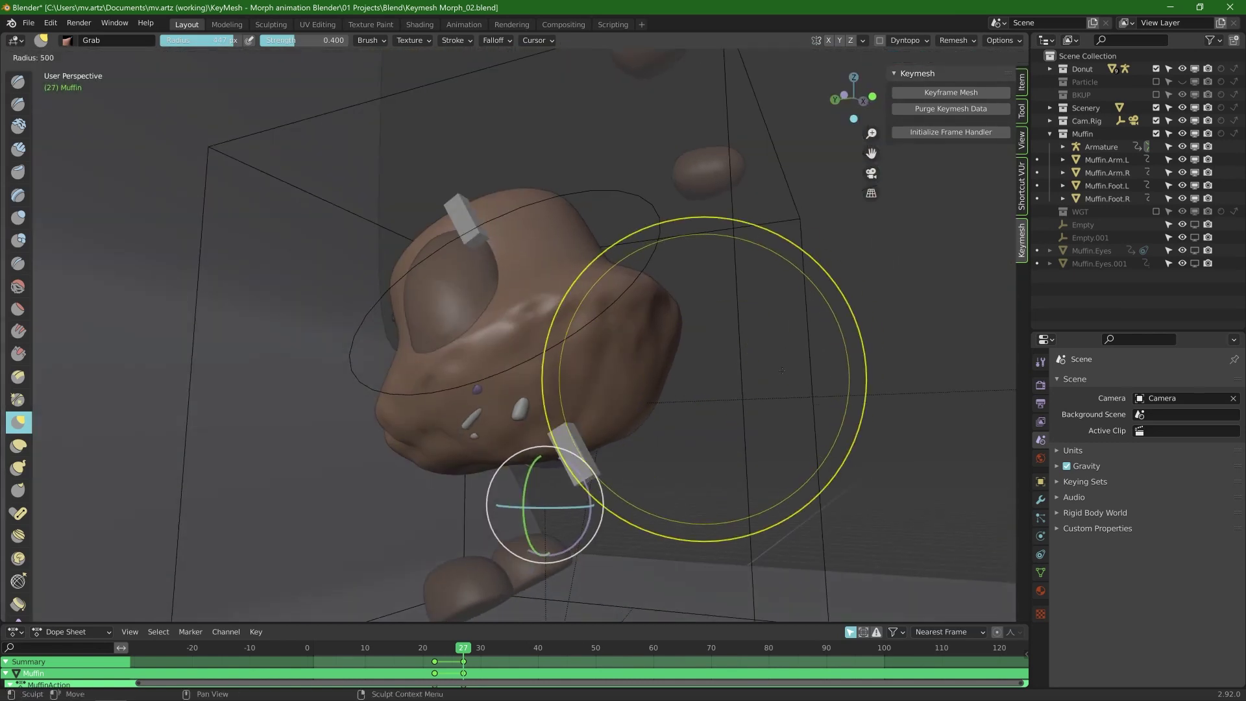
middle_click_drag(647, 317, 652, 399)
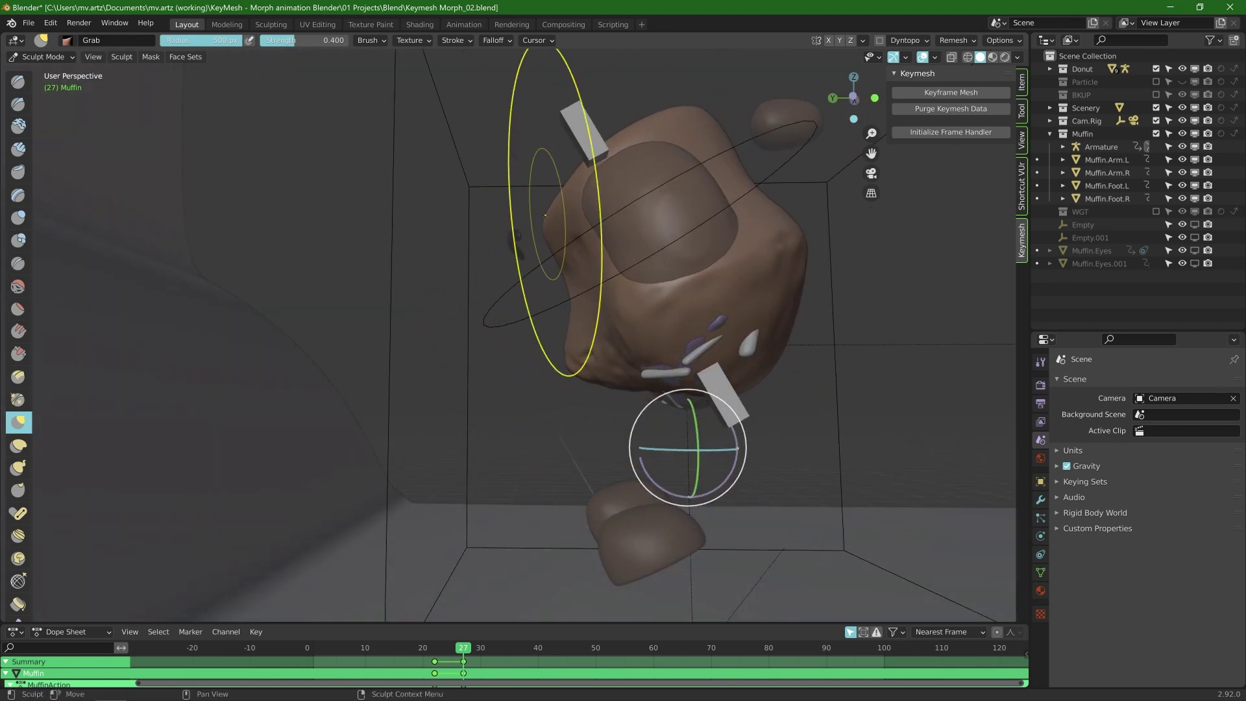
middle_click_drag(545, 215, 598, 408)
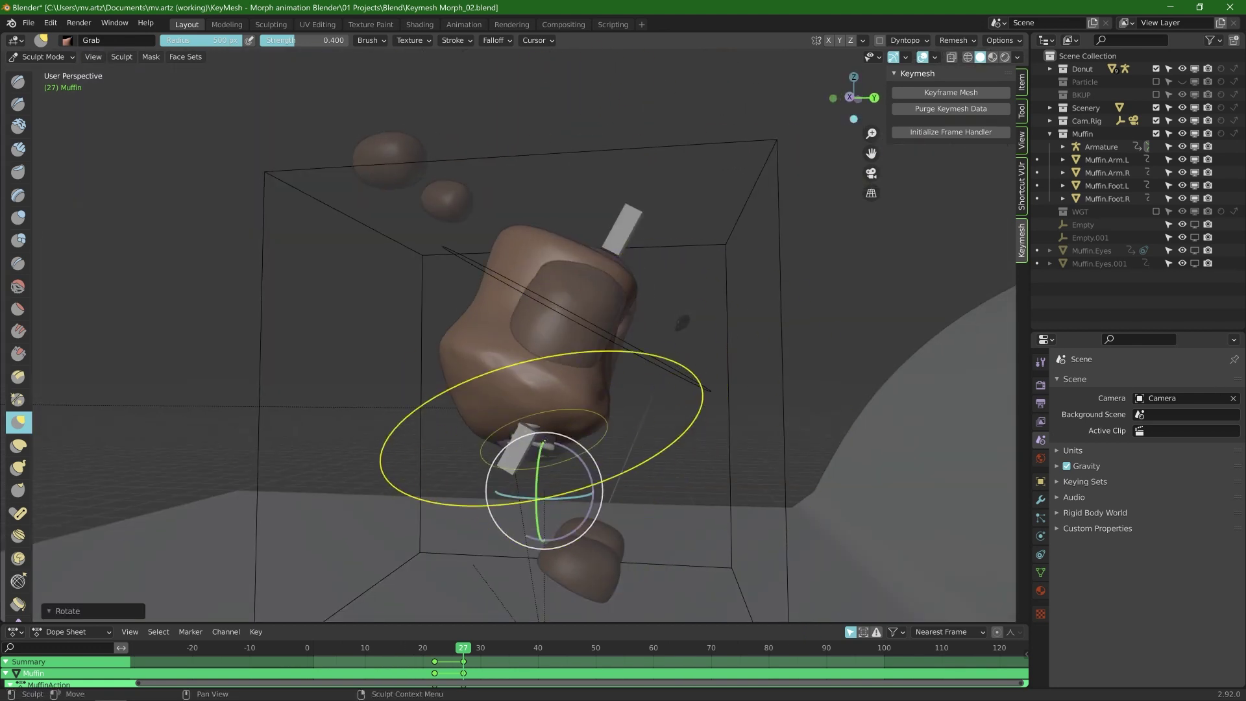
Step: Hide the rotation gizmo in the 3D viewport while keeping the Keymesh controls open
left_click(1022, 185)
left_click(1021, 240)
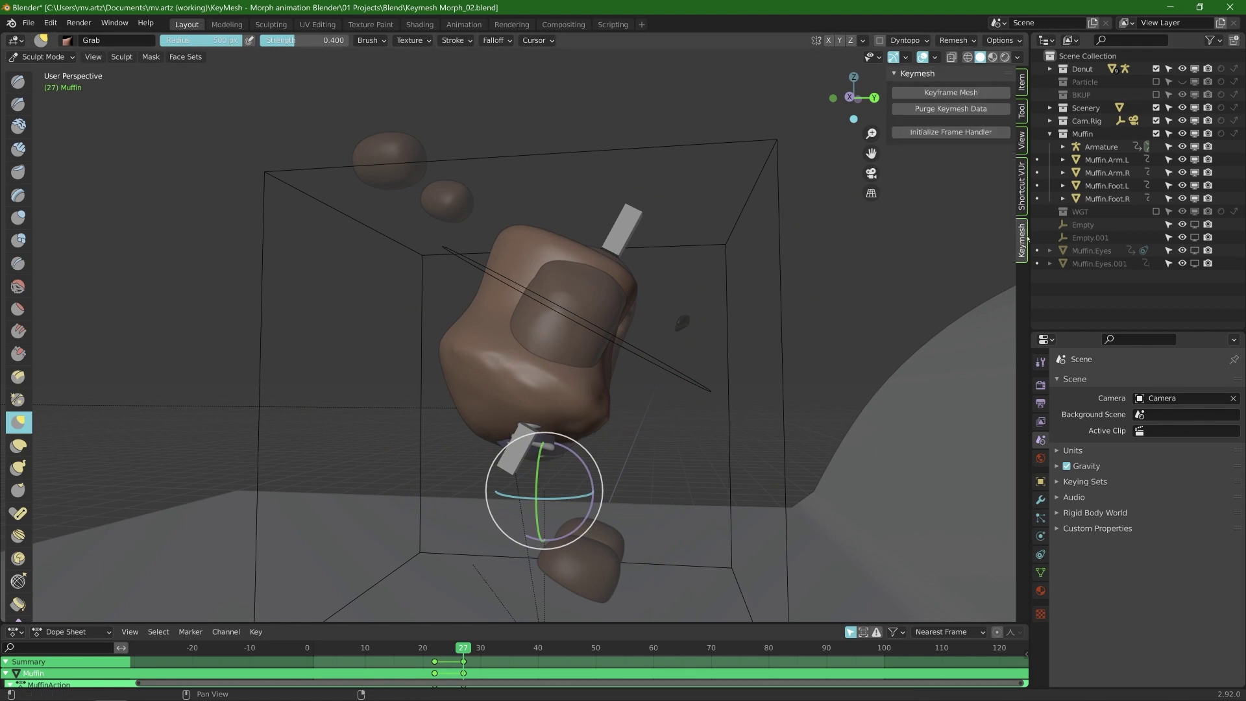
key("alt+space")
left_click(738, 366)
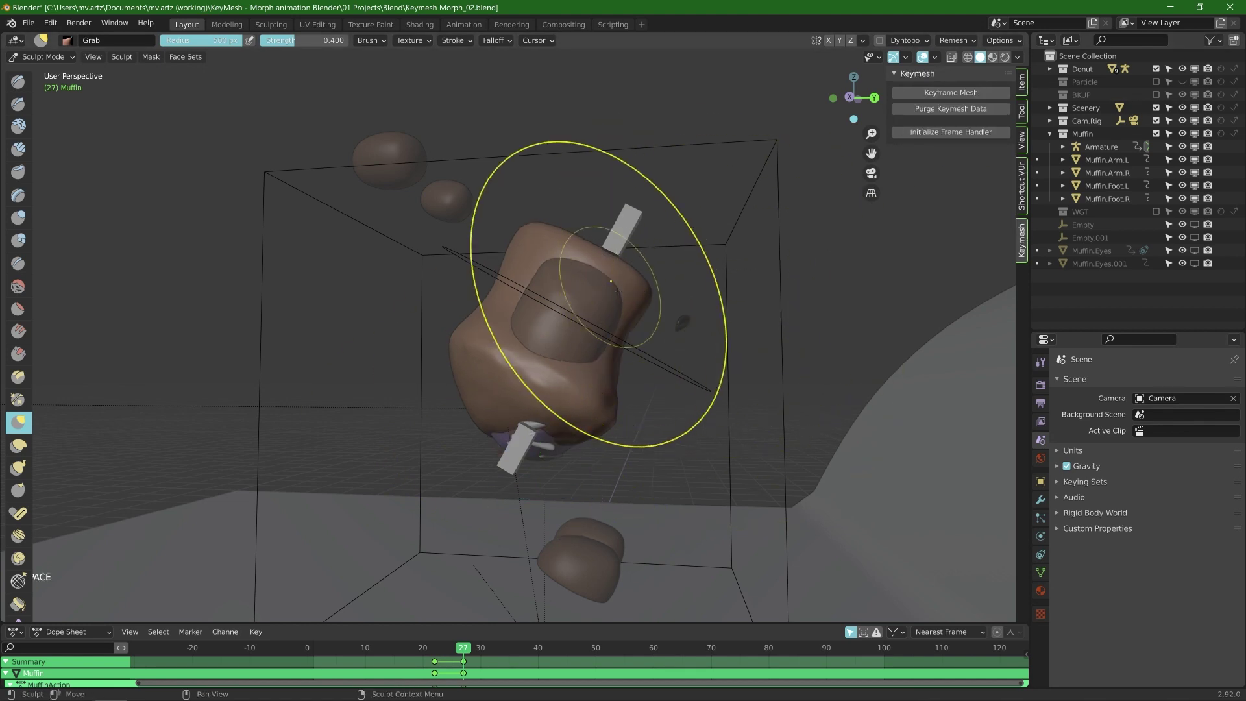
Step: Smooth the muffin's side and pull its left flank outward into a rounder shape
mouse_move(606, 292)
middle_mouse_down()
mouse_move(665, 304)
mouse_move(367, 315)
mouse_move(577, 344)
middle_mouse_up()
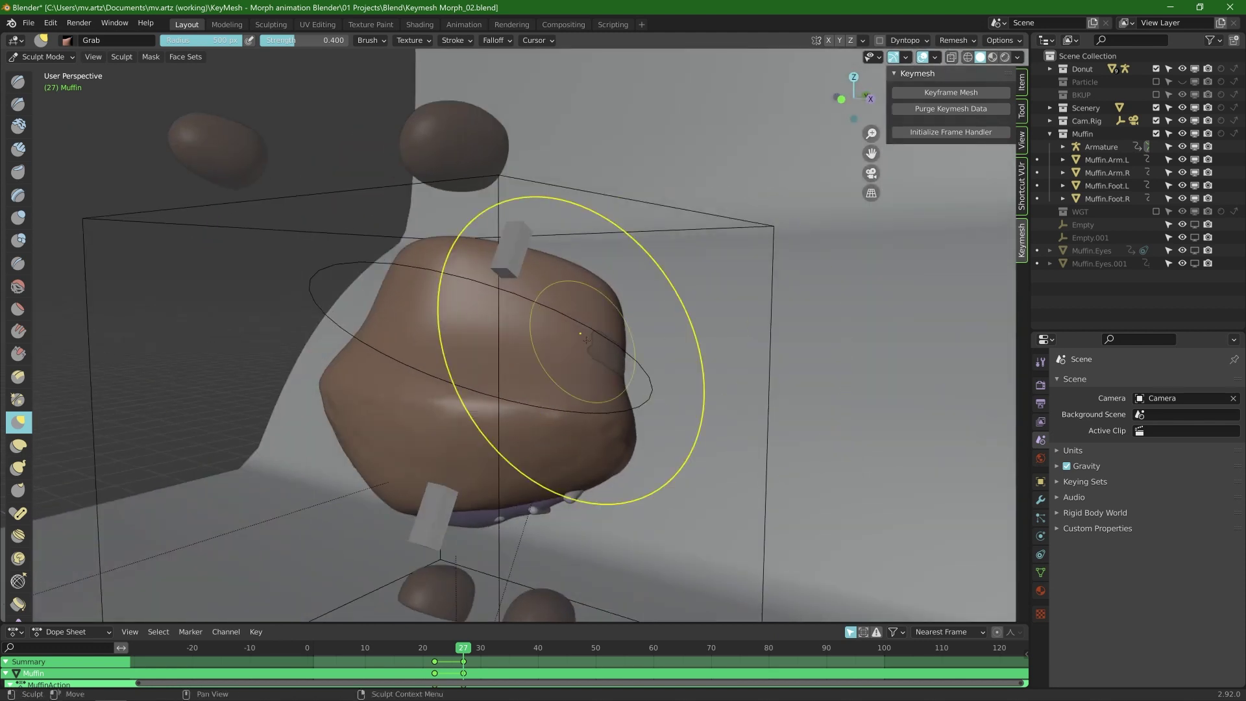
left_click_drag(577, 344, 500, 471, "shift")
mouse_move(374, 389)
middle_mouse_down("shift")
mouse_move(484, 390)
mouse_move(503, 332)
middle_mouse_up("shift")
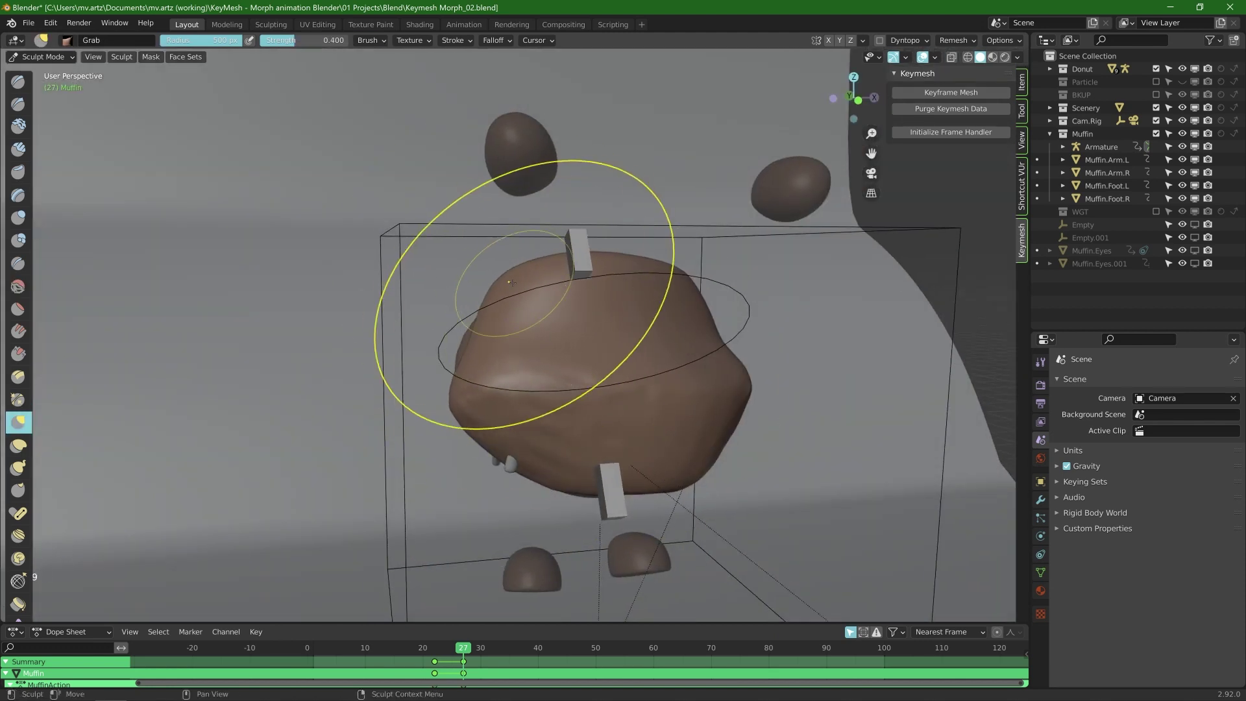
left_click_drag(494, 344, 463, 336)
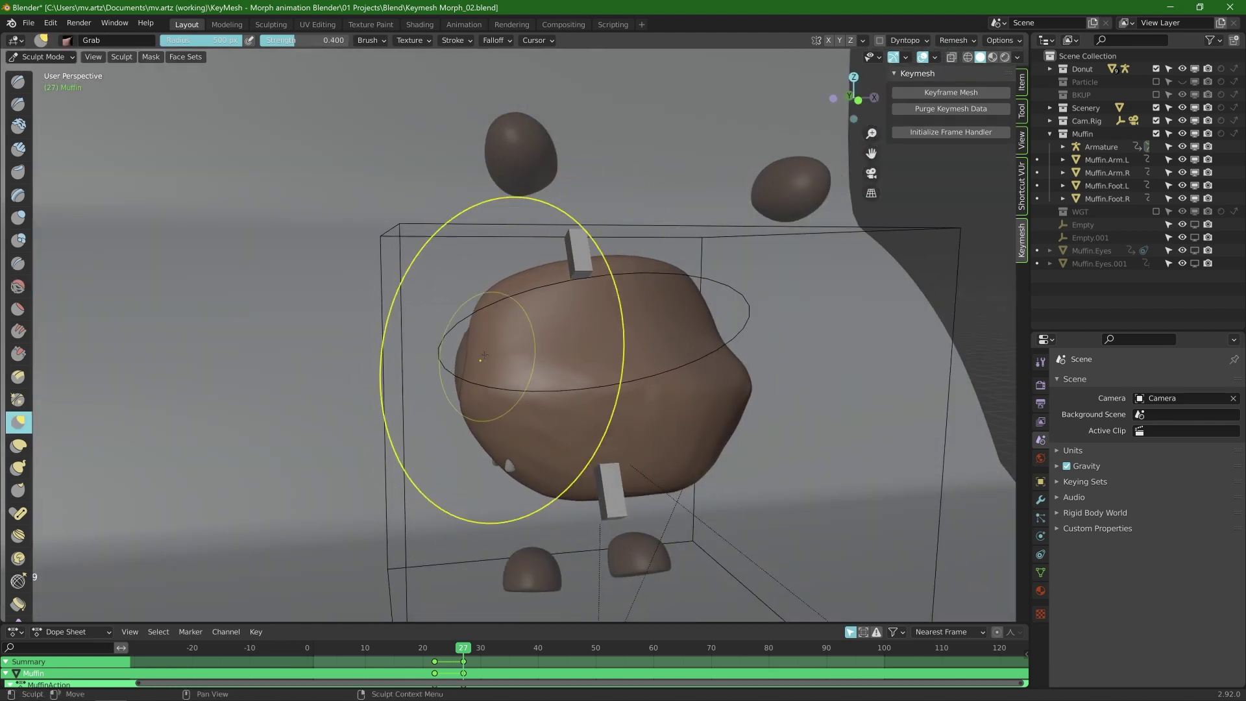
Step: Smooth and round the muffin's upper body from several angles
middle_click_drag(483, 355, 460, 395)
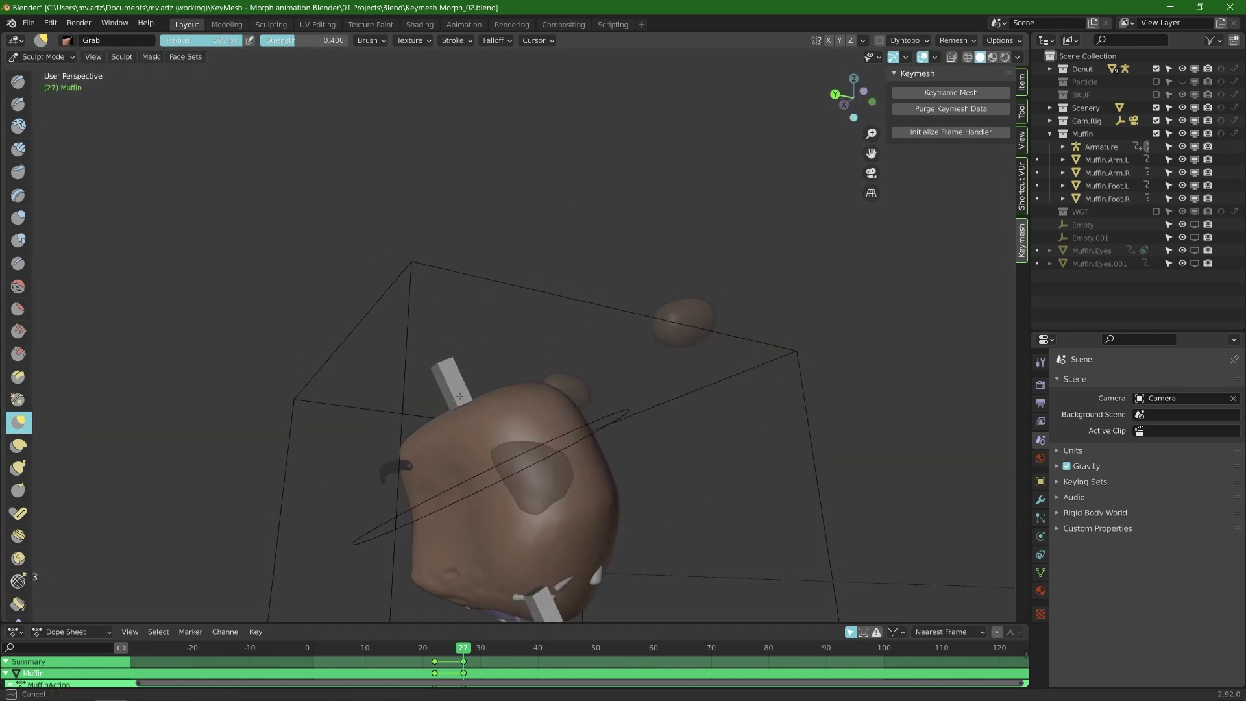
key("shift+s")
middle_click_drag(570, 403, 421, 516)
left_click_drag(430, 505, 489, 457, "shift")
mouse_move(489, 458)
middle_mouse_down("shift")
mouse_move(526, 499)
mouse_move(642, 513)
middle_mouse_up("shift")
mouse_move(584, 416)
middle_mouse_down()
mouse_move(622, 516)
mouse_move(559, 356)
mouse_move(620, 497)
middle_mouse_up()
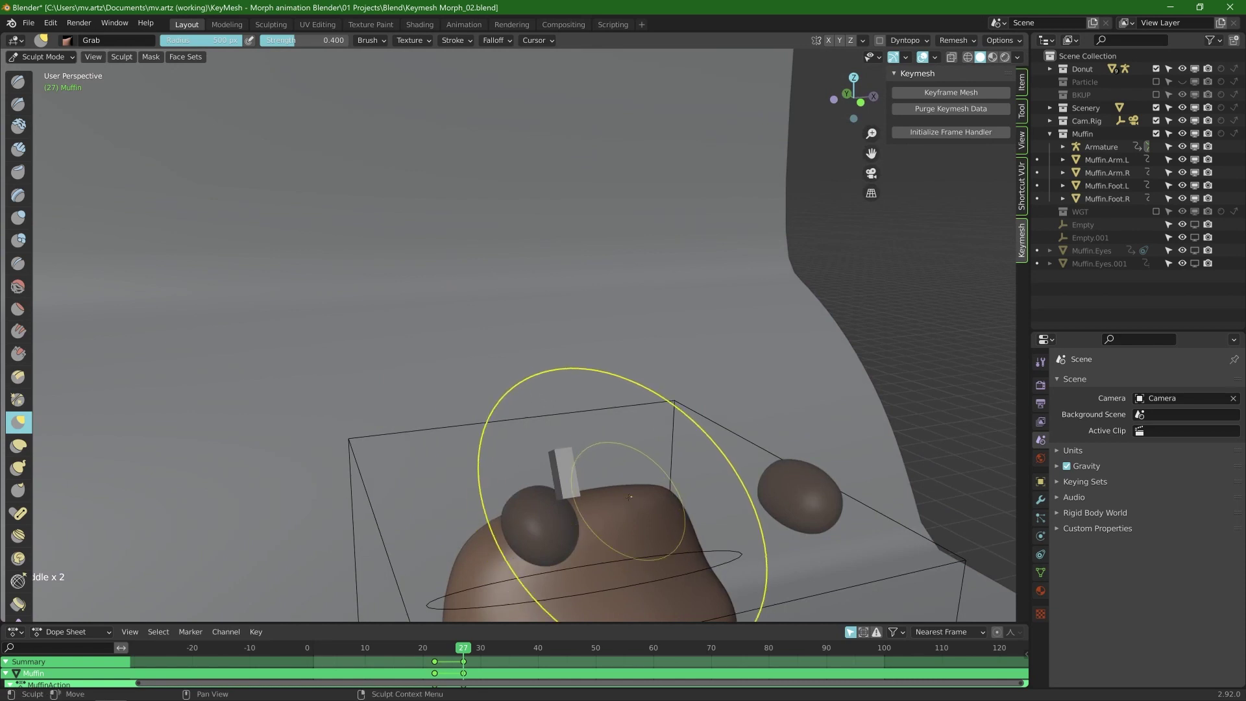
Step: Reduce the brush radius to 280 px and smooth away the pointed bulge around the muffin's sides
mouse_move(655, 545)
middle_mouse_down("shift")
mouse_move(607, 201)
mouse_move(538, 250)
middle_mouse_up("shift")
key("f")
left_click(610, 369)
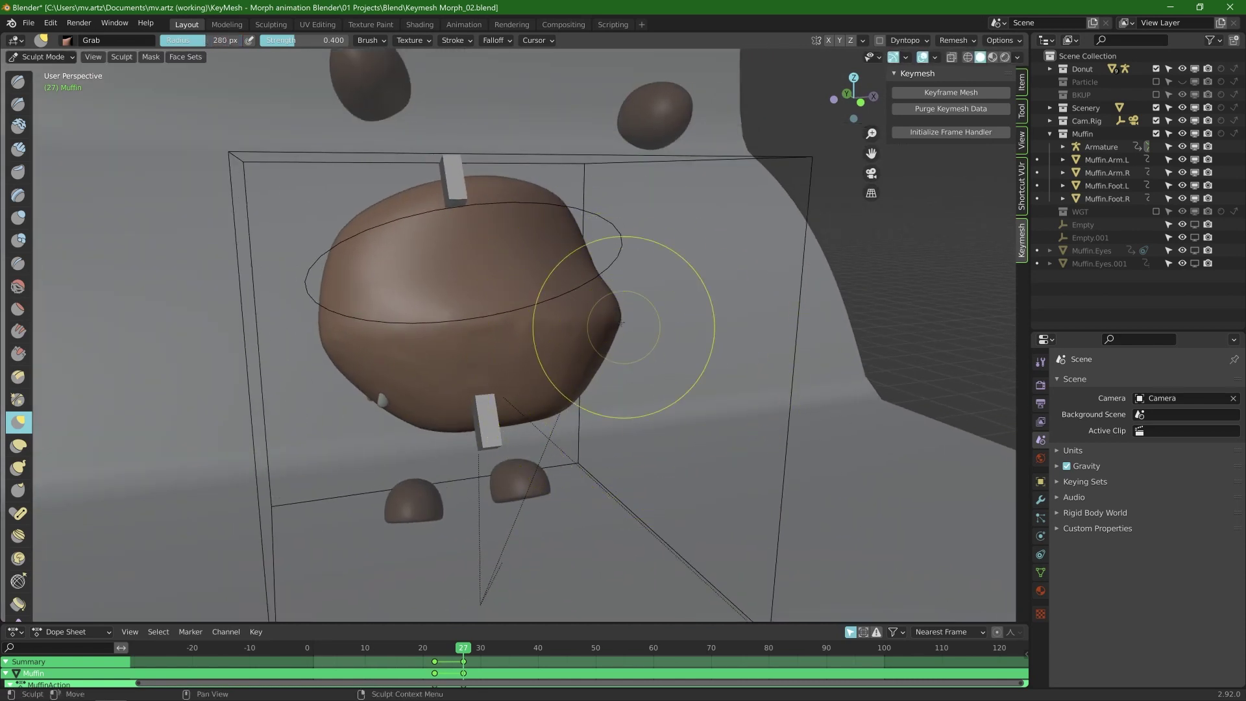
left_click_drag(624, 328, 366, 330, "shift")
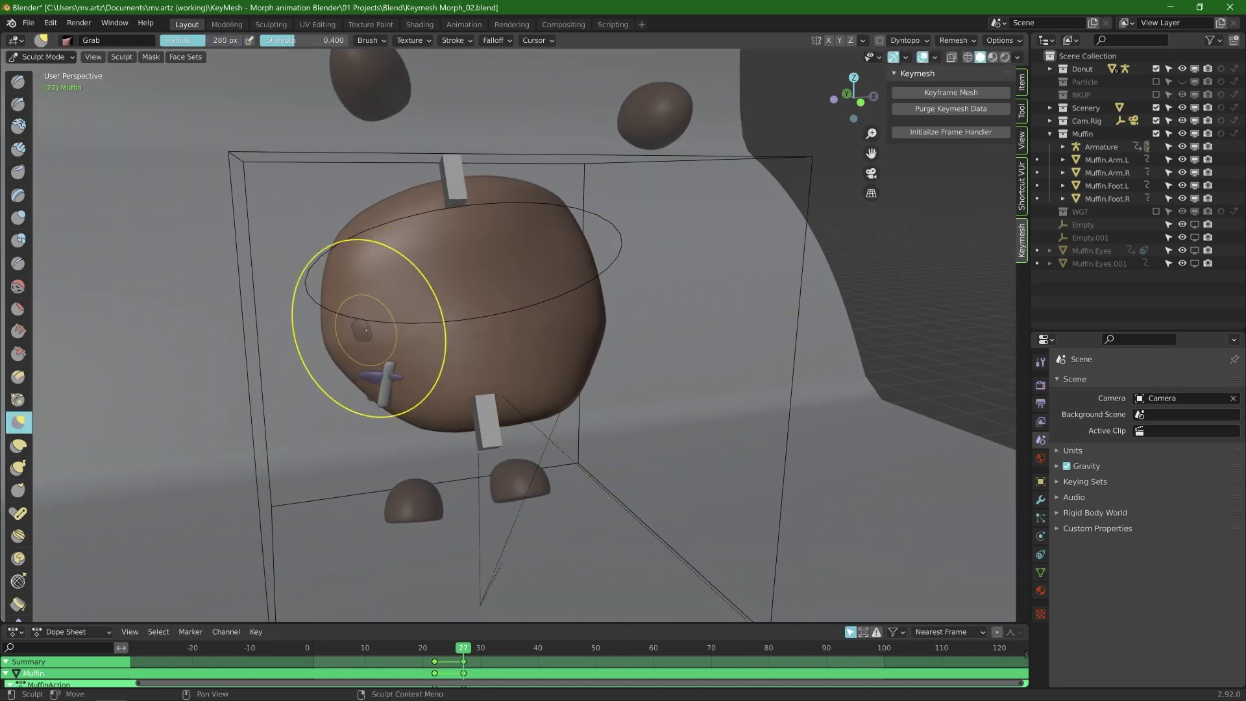
middle_click_drag(360, 328, 562, 315)
Step: Compare the sculpted muffin with the donut inside it, switching between wireframe and solid shading
middle_click_drag(548, 175, 500, 367)
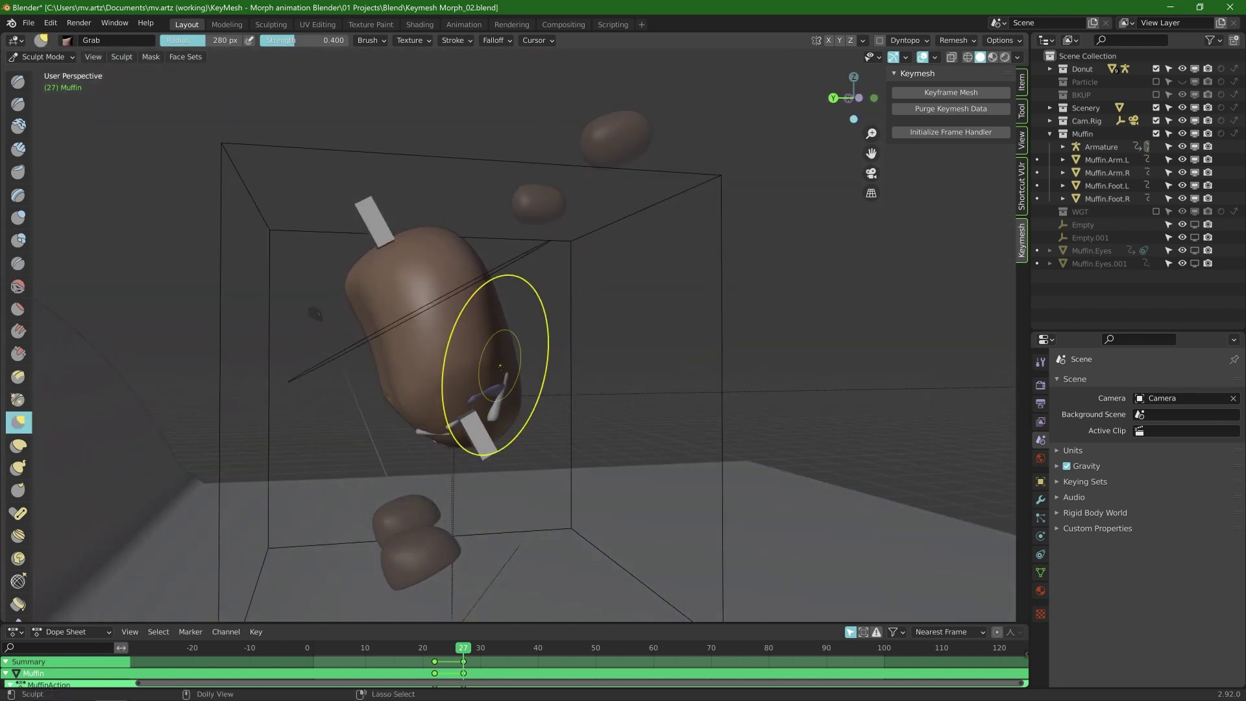
middle_click_drag(622, 363, 515, 370)
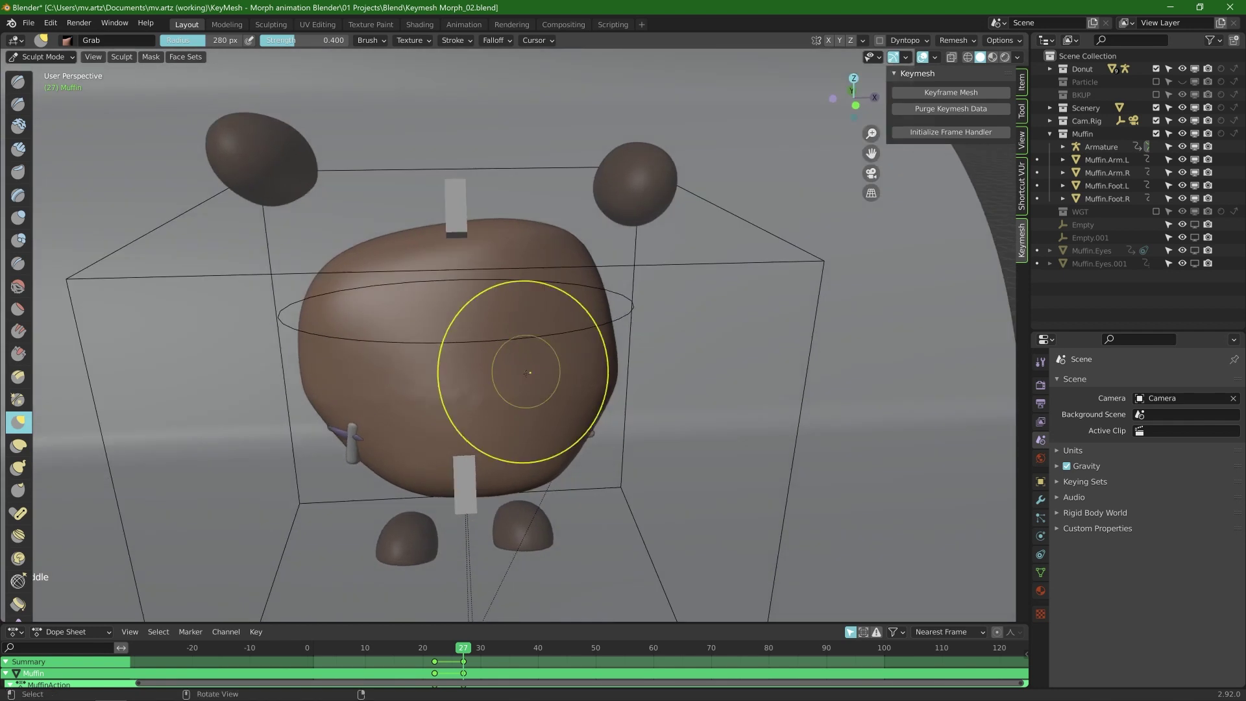
key("shift+z")
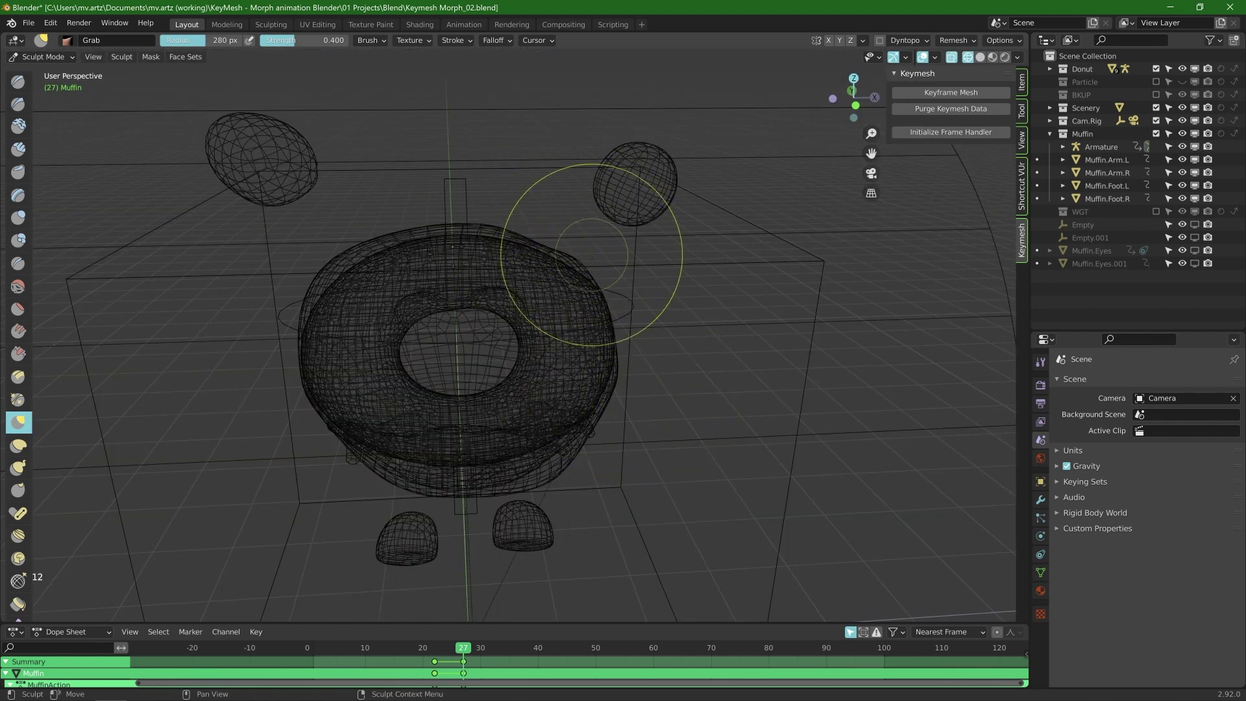
key("z")
left_click(733, 280)
middle_click_drag(593, 256, 546, 309, "shift")
left_click_drag(546, 309, 546, 309, "shift")
key("shift+z")
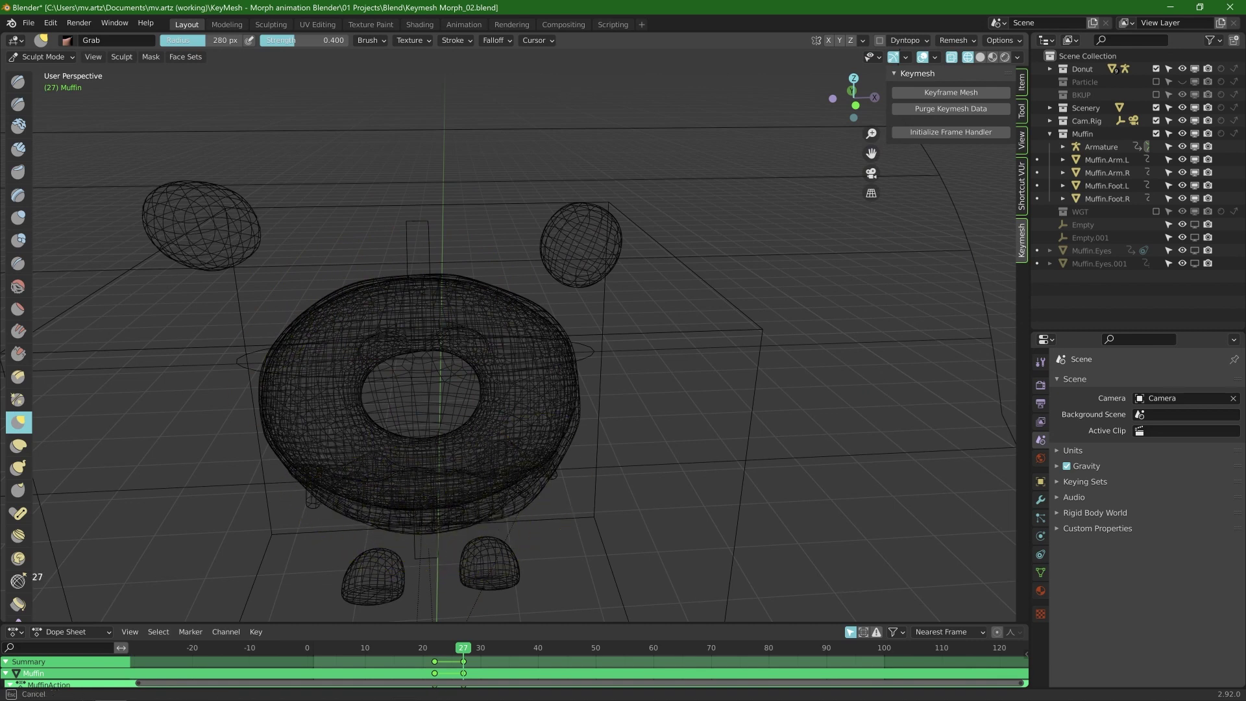
key("shift+z")
middle_click_drag(625, 473, 587, 452)
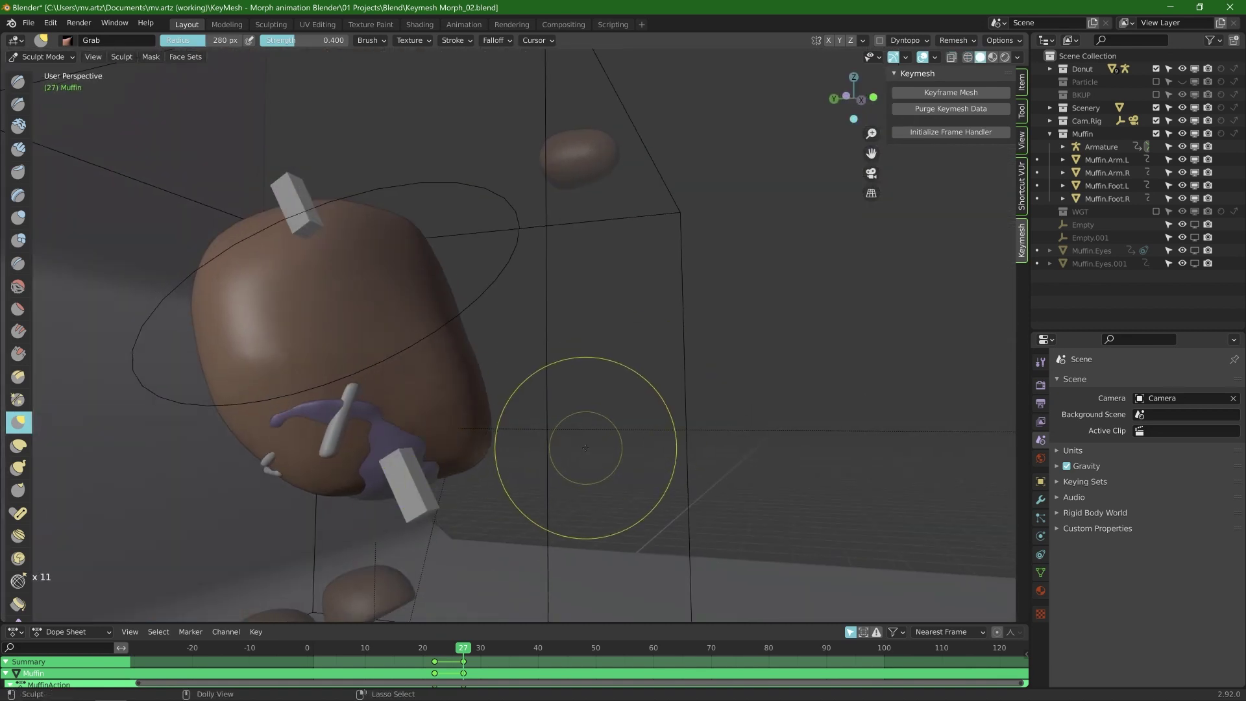
Step: Grab the muffin's lower surface outward to cover the exposed donut icing, and save the file
key("g")
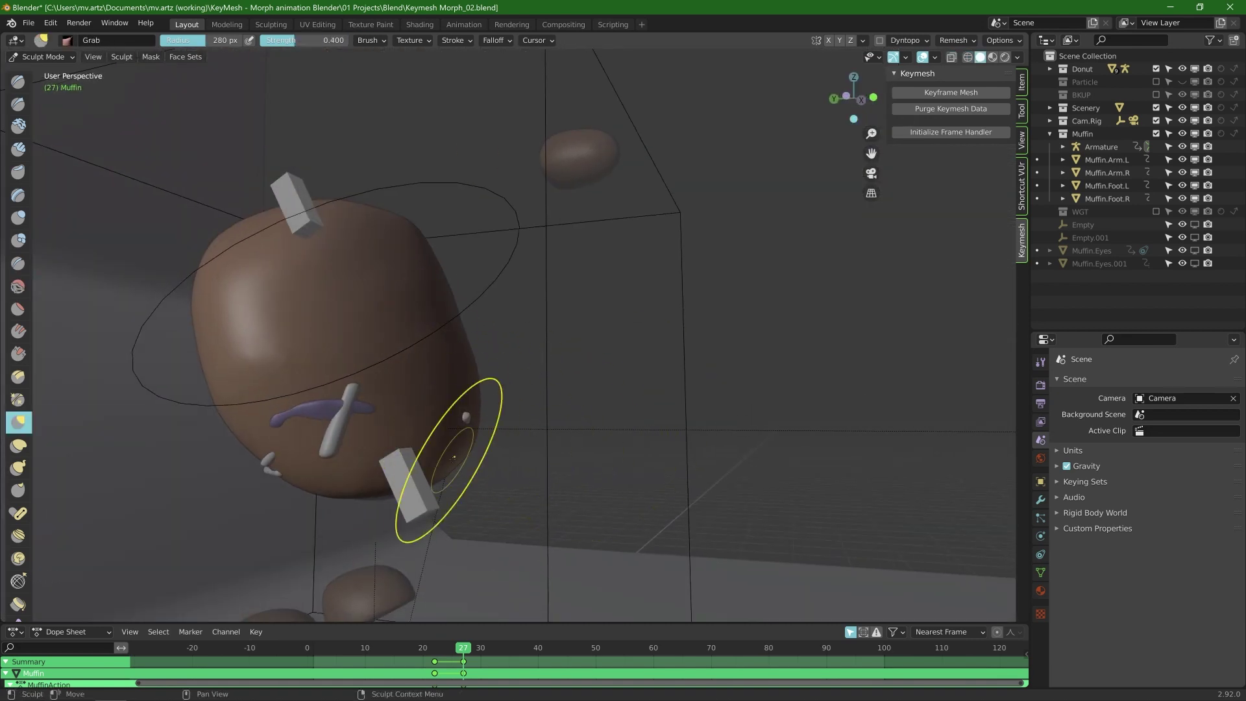
middle_click_drag(680, 395, 571, 318)
key("ctrl+s")
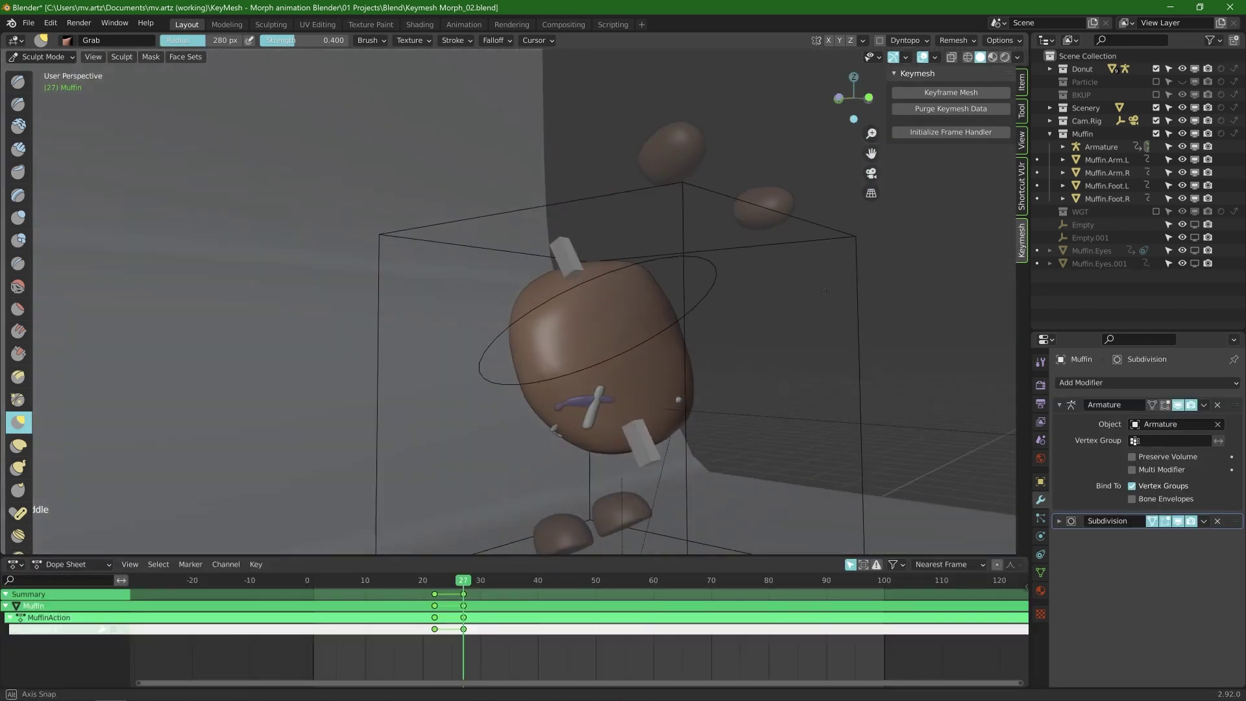
Step: Push a donut-like hollow into the front of the muffin with the Grab brush, and save the file
mouse_move(826, 290)
middle_mouse_down()
mouse_move(617, 356)
mouse_move(714, 364)
mouse_move(651, 403)
mouse_move(675, 355)
mouse_move(807, 403)
mouse_move(712, 332)
mouse_move(695, 347)
mouse_move(608, 358)
middle_mouse_up()
middle_click_drag(590, 301, 632, 387)
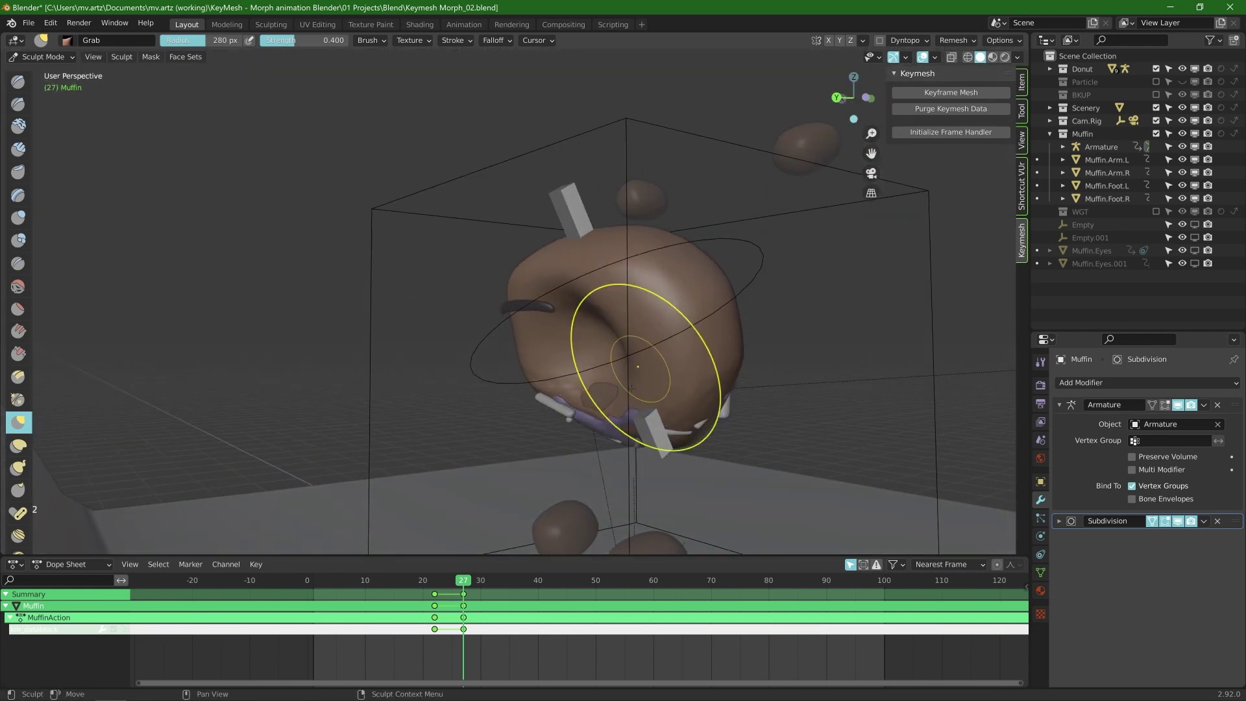
mouse_move(642, 429)
middle_mouse_down()
mouse_move(753, 335)
mouse_move(837, 340)
mouse_move(751, 473)
mouse_move(665, 418)
middle_mouse_up()
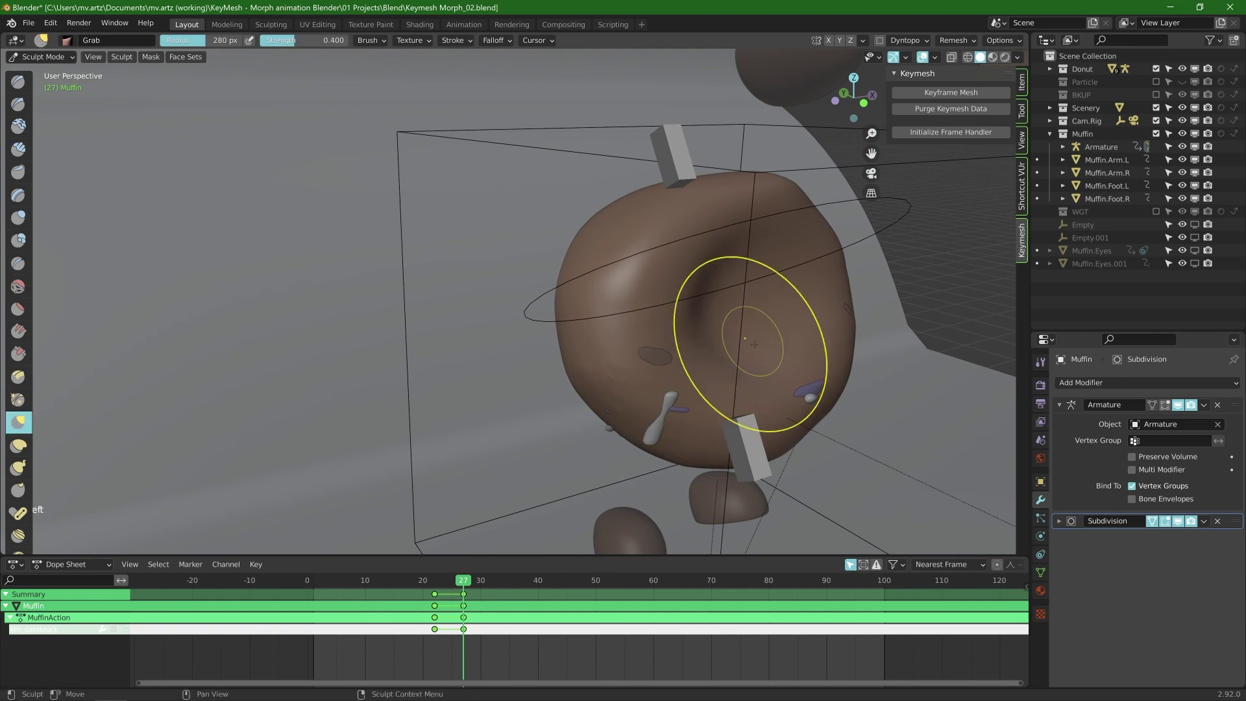
middle_click_drag(754, 344, 895, 339)
key("ctrl+s")
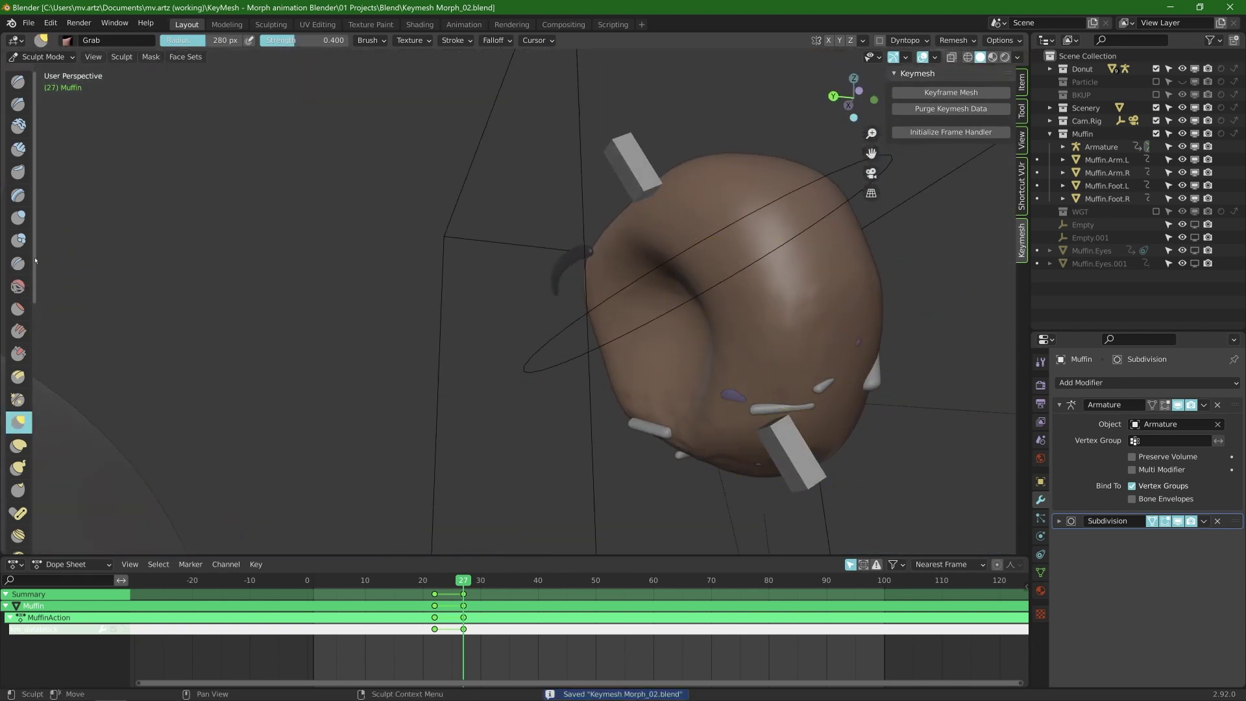
Step: Add a Keymesh mesh keyframe to the muffin at frame 23
scroll(35, 261, "down", 10)
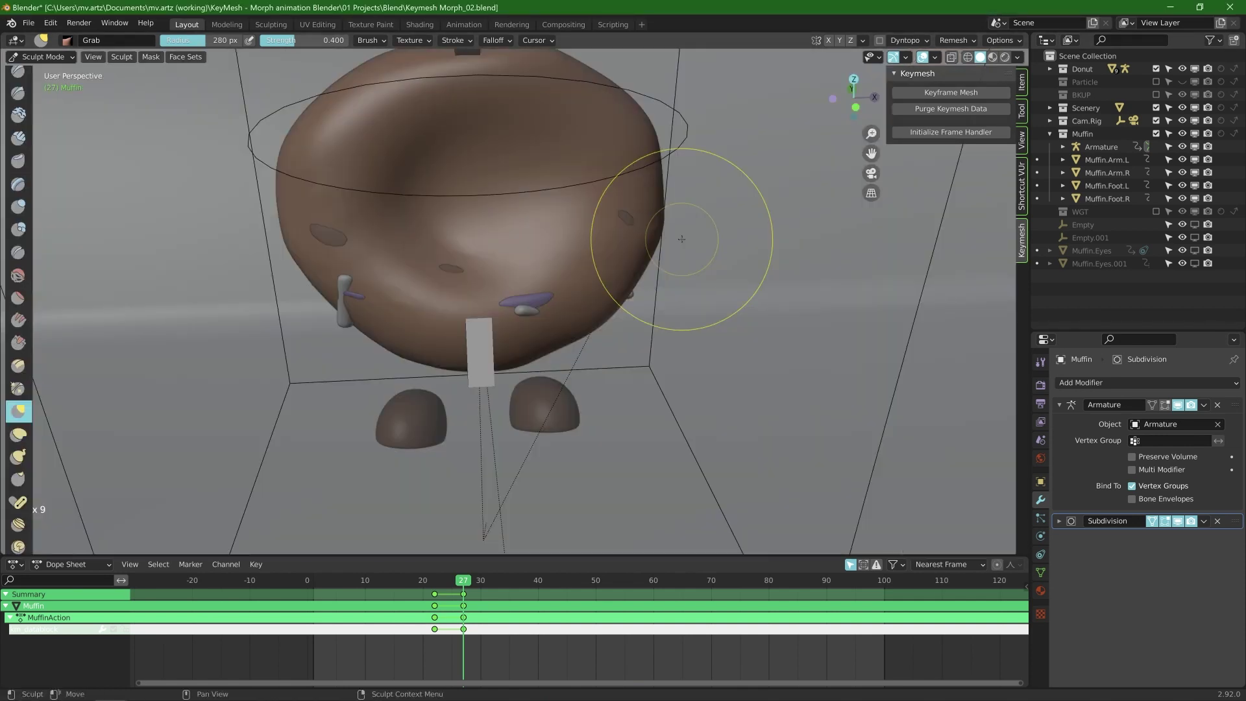
middle_click_drag(681, 238, 466, 580)
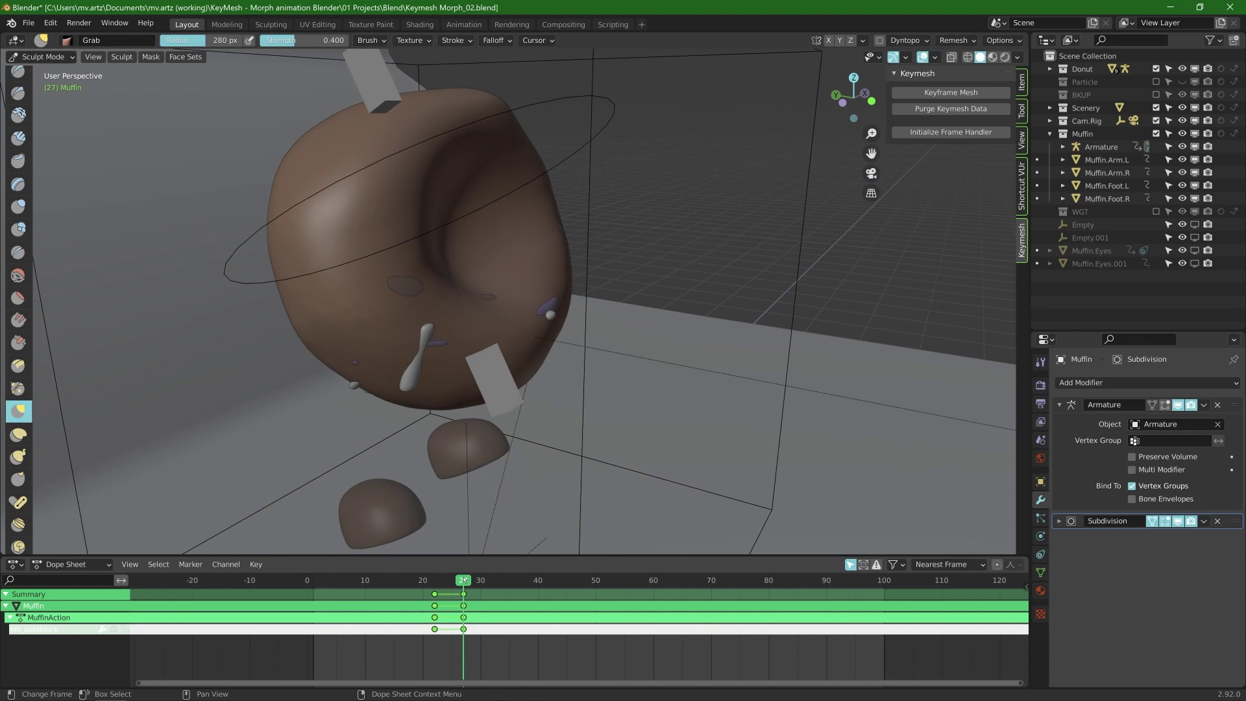
left_click_drag(463, 579, 442, 581)
key("KP_0")
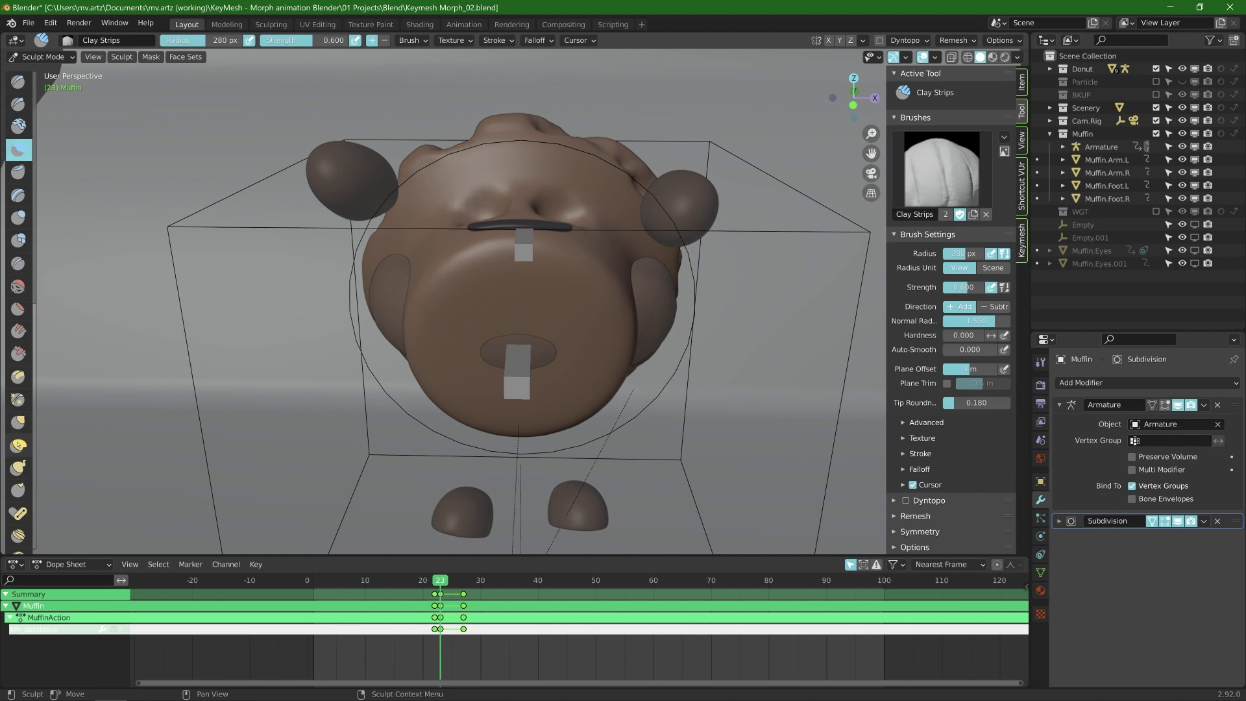
Step: Activate the Elastic Deform brush and enlarge its radius for reshaping the muffin at frame 23
left_click(18, 446)
mouse_move(432, 324)
middle_mouse_down()
mouse_move(598, 181)
mouse_move(643, 321)
middle_mouse_up()
key("f")
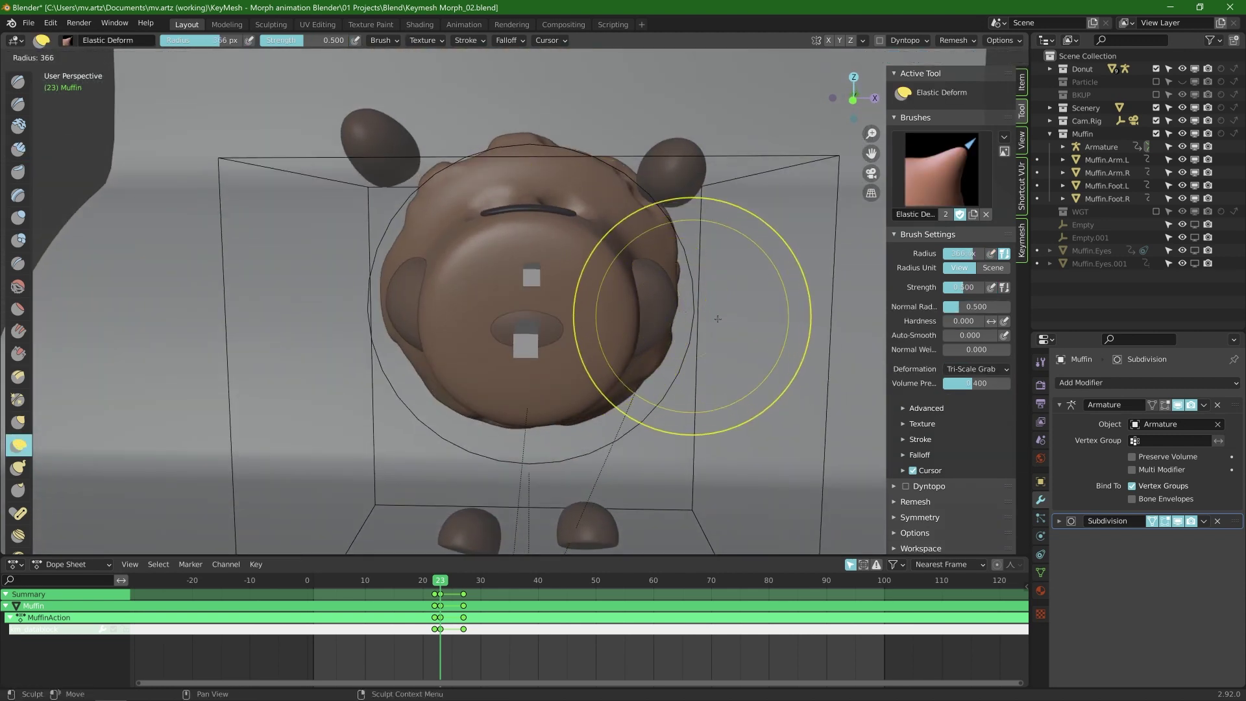
middle_click_drag(586, 232, 93, 172)
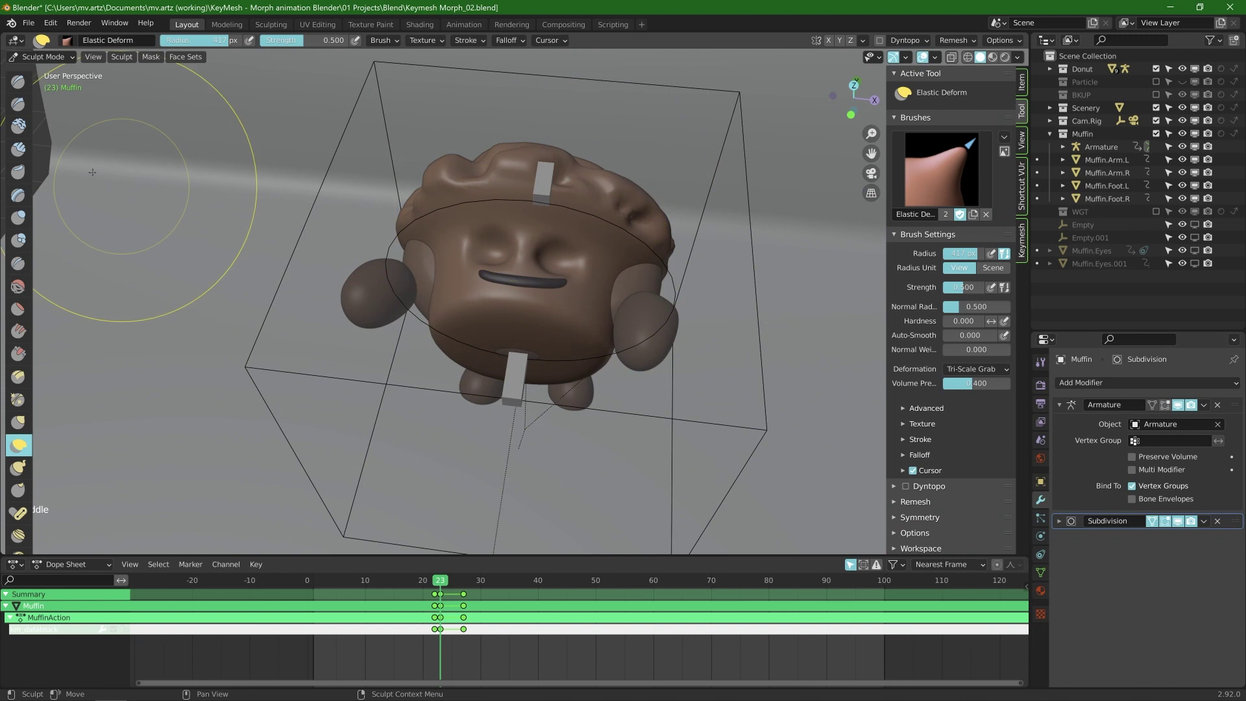
Step: Reshape the muffin's body at frame 23 with the Clay and Grab brushes at a radius of about 243 px
left_click(18, 126)
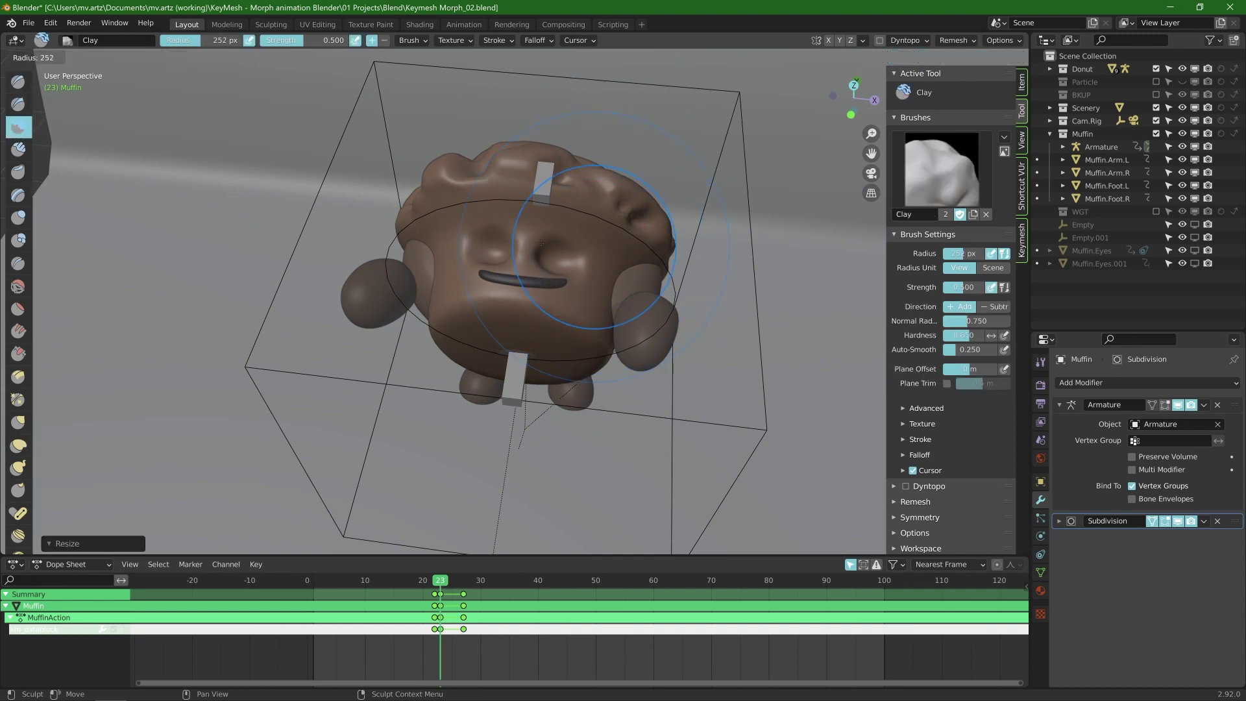
middle_click_drag(610, 264, 475, 299)
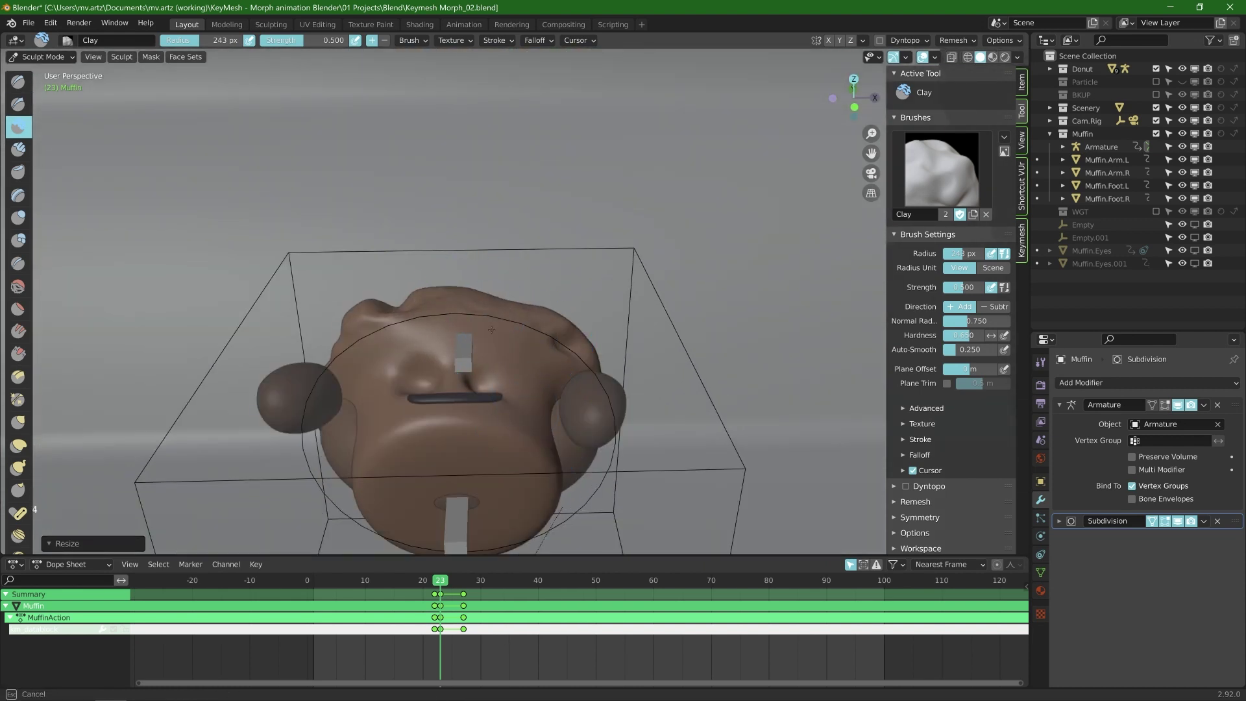
mouse_move(564, 306)
middle_mouse_down()
mouse_move(487, 154)
mouse_move(543, 247)
middle_mouse_up()
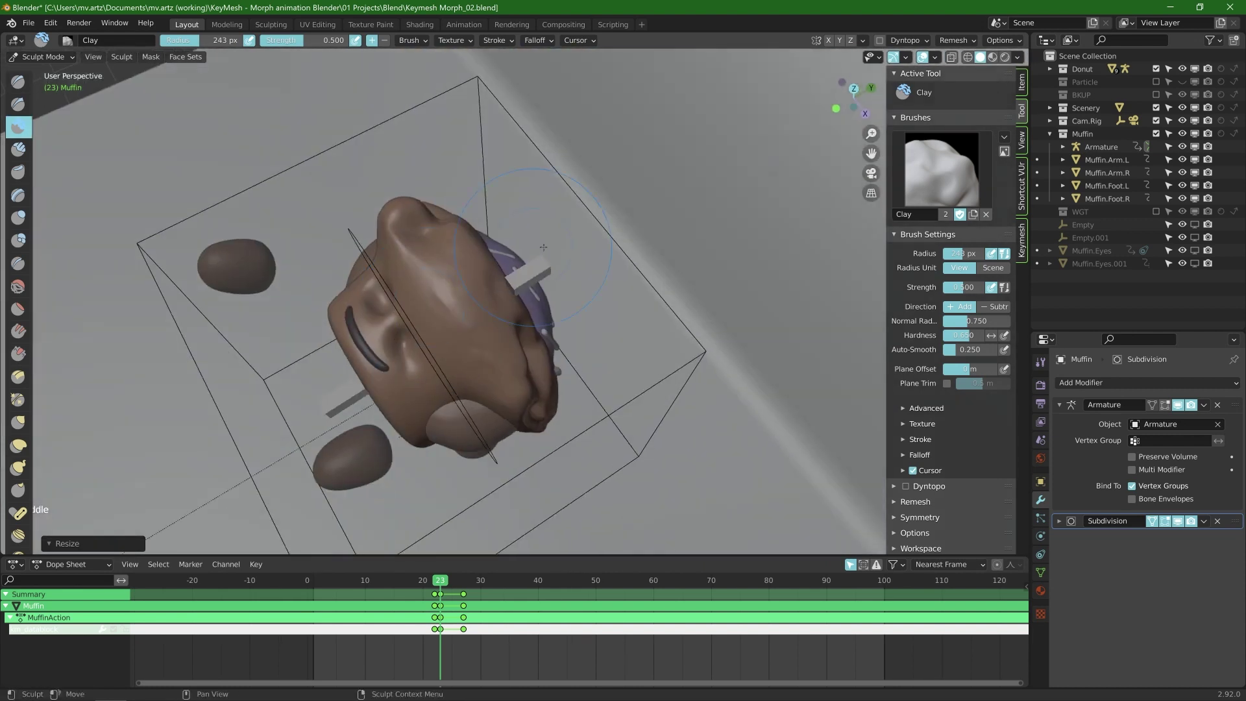
middle_click_drag(470, 322, 470, 392)
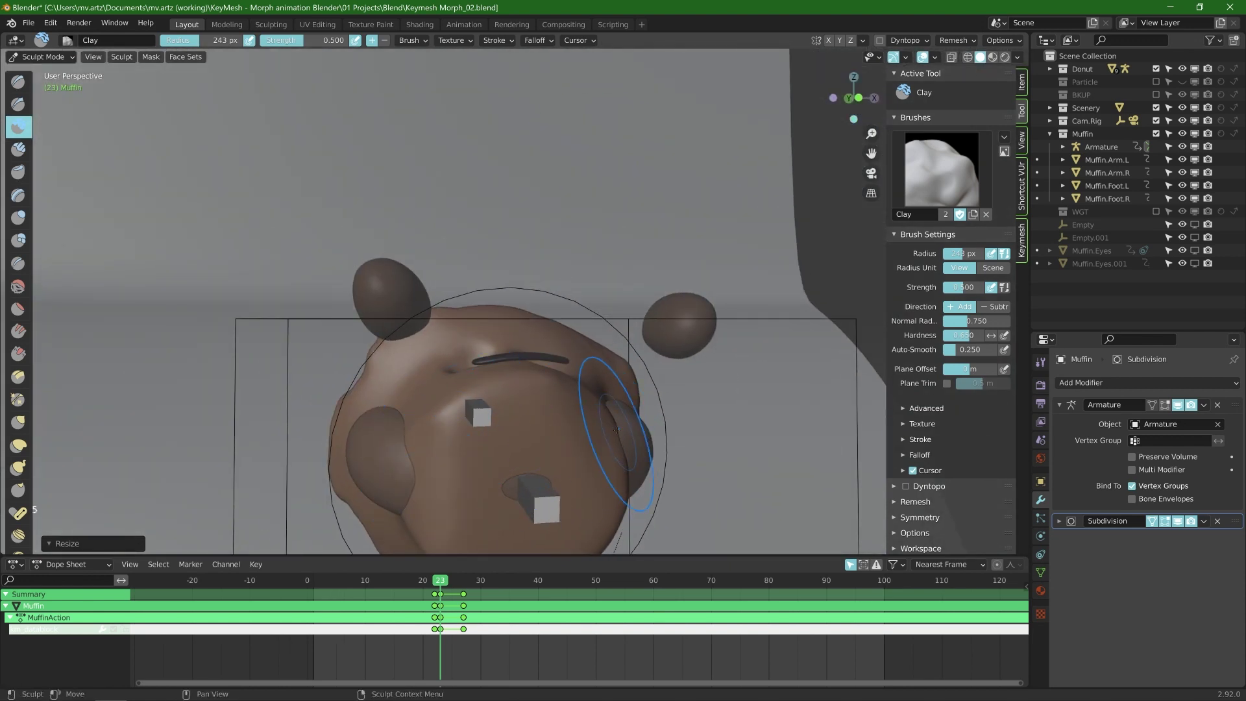
key("g")
mouse_move(497, 448)
middle_mouse_down()
mouse_move(432, 403)
mouse_move(510, 445)
mouse_move(517, 370)
middle_mouse_up()
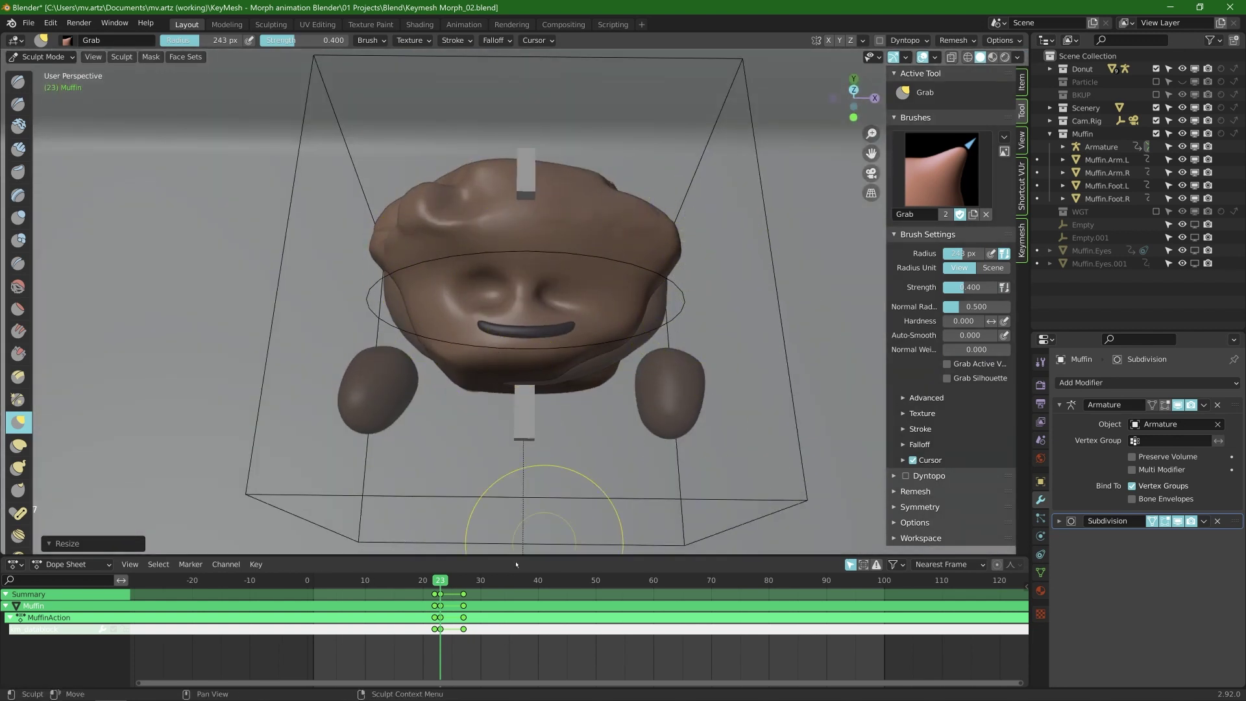
Step: Leave Sculpt Mode and add a Keymesh mesh keyframe to the muffin at frame 24
mouse_move(440, 580)
left_mouse_down()
mouse_move(452, 581)
mouse_move(434, 583)
left_mouse_up()
key("Tab")
key("Right")
key("Right")
left_click(1022, 240)
left_click(951, 92)
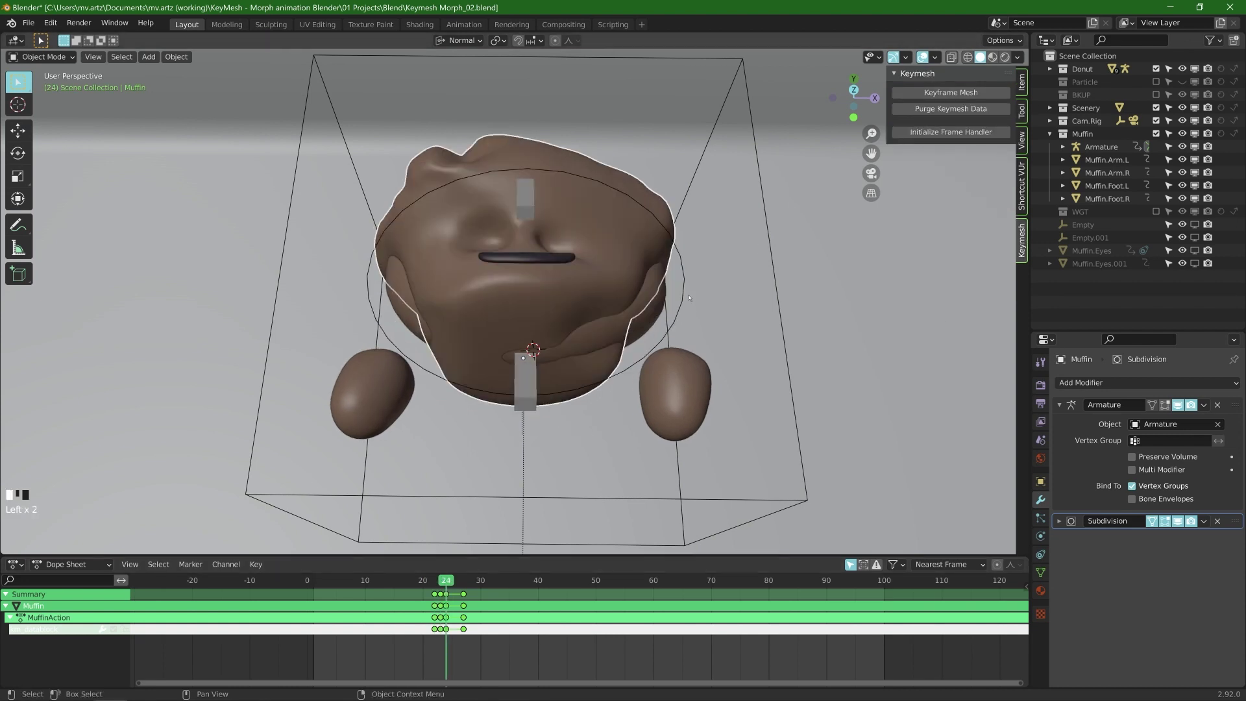
Step: Return to Sculpt Mode and reshape the muffin at frame 24 towards the donut form
key("ctrl+Tab")
mouse_move(689, 298)
middle_mouse_down()
mouse_move(649, 234)
mouse_move(545, 389)
mouse_move(509, 383)
mouse_move(578, 355)
mouse_move(610, 390)
mouse_move(681, 236)
middle_mouse_up()
key("ctrl+Tab")
left_click_drag(445, 583, 446, 585)
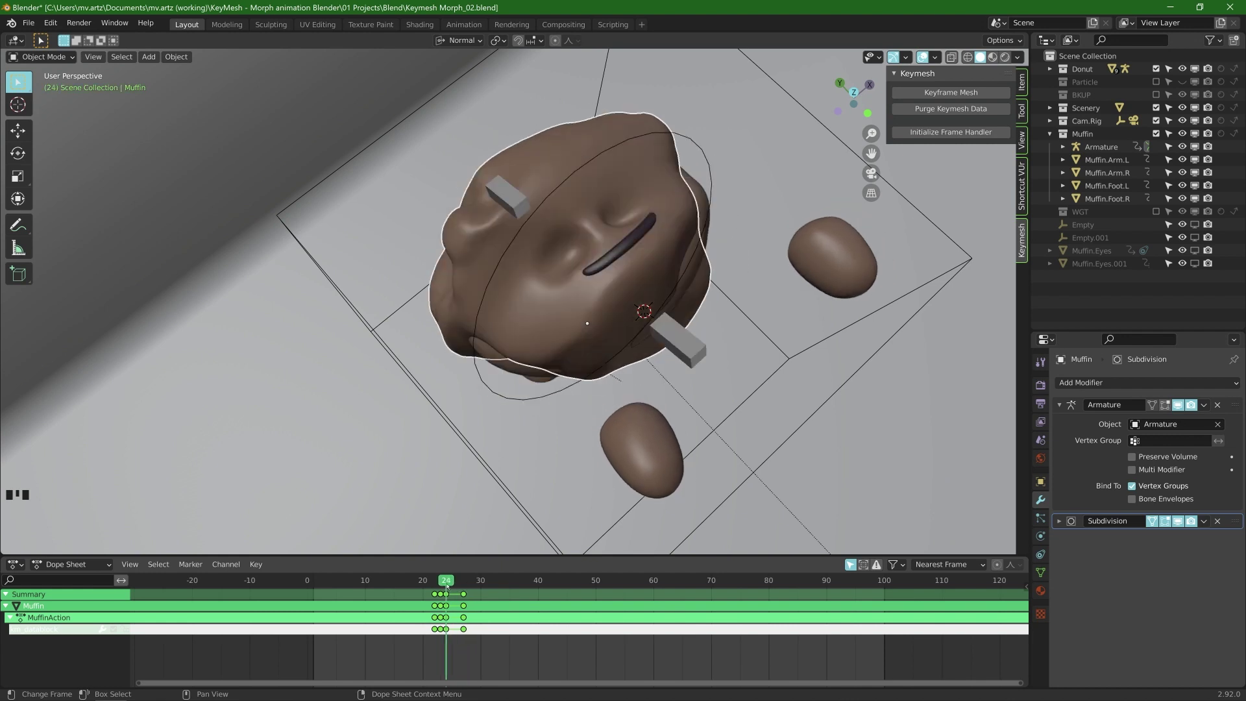
key("ctrl+Tab")
left_click(645, 364)
mouse_move(645, 364)
middle_mouse_down()
mouse_move(488, 200)
mouse_move(702, 325)
middle_mouse_up()
mouse_move(625, 420)
middle_mouse_down()
mouse_move(566, 359)
mouse_move(571, 279)
mouse_move(630, 144)
mouse_move(860, 227)
mouse_move(773, 354)
mouse_move(826, 320)
mouse_move(751, 284)
mouse_move(831, 402)
mouse_move(858, 385)
mouse_move(890, 473)
mouse_move(807, 445)
mouse_move(675, 361)
middle_mouse_up()
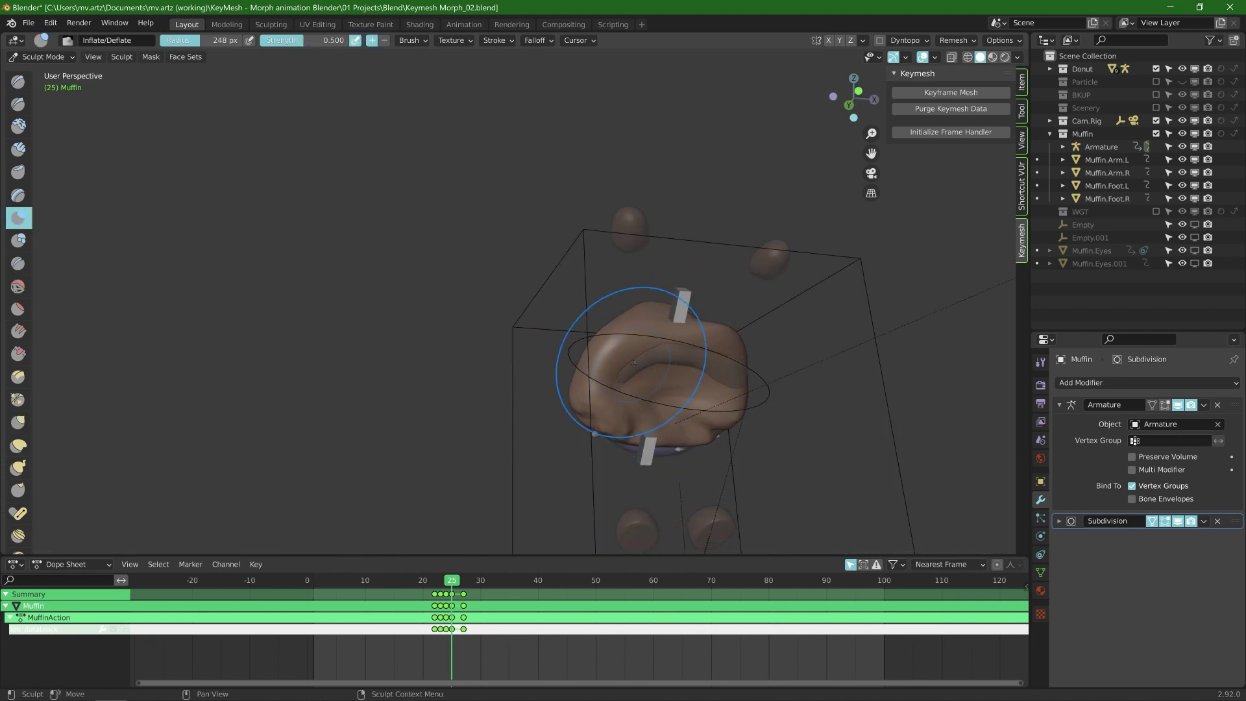
Step: Sculpt the muffin at frame 26 into a smooth rounded body with the Grab brush, covering the donut inside
middle_click_drag(818, 452, 706, 419)
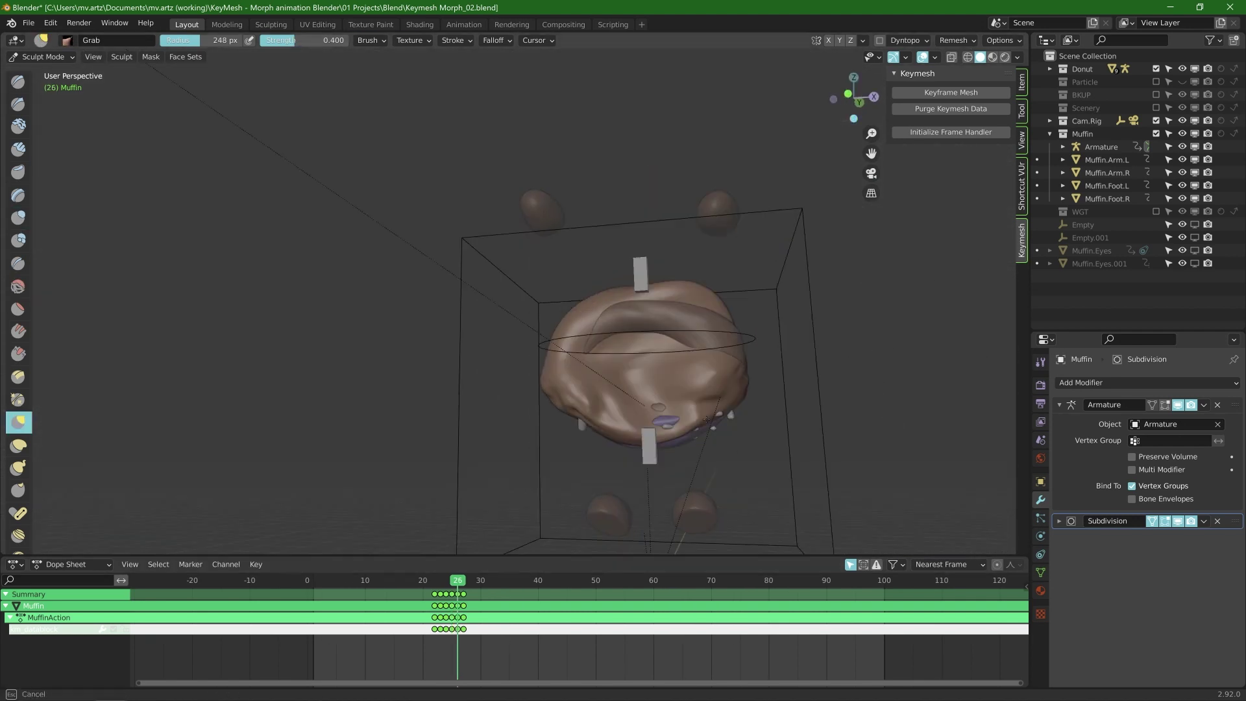
middle_click_drag(713, 325, 749, 413)
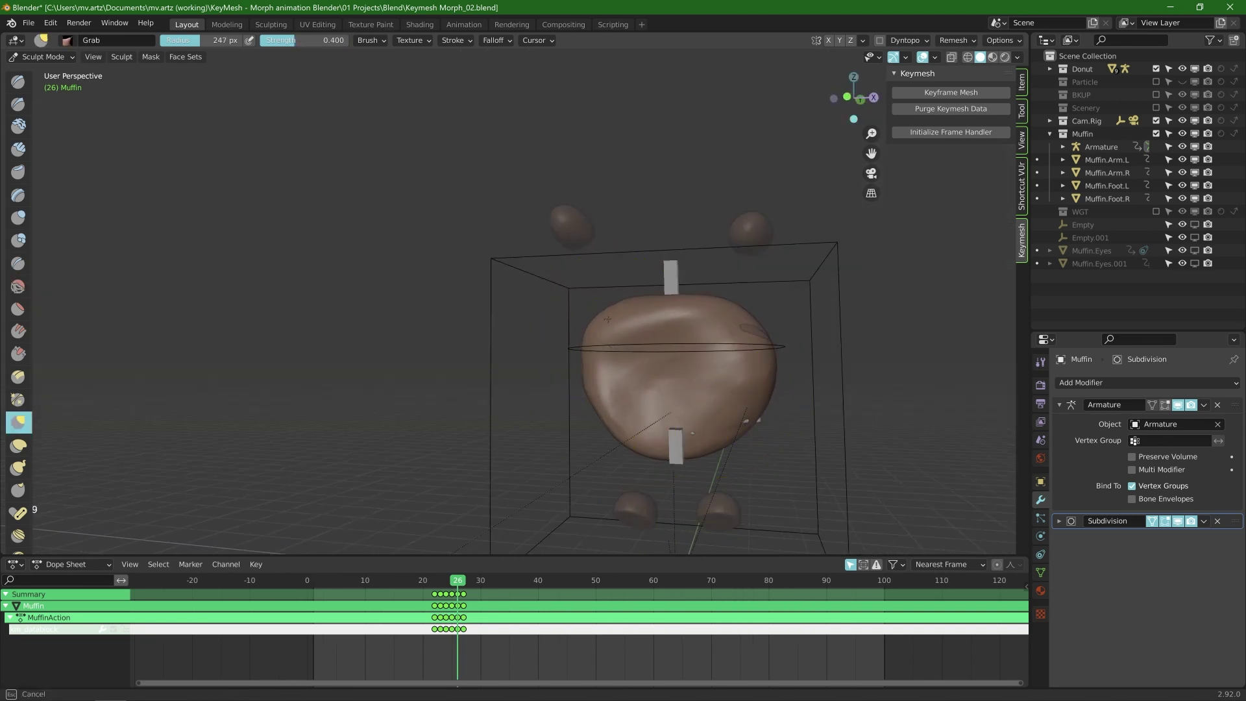
middle_click_drag(608, 319, 556, 390)
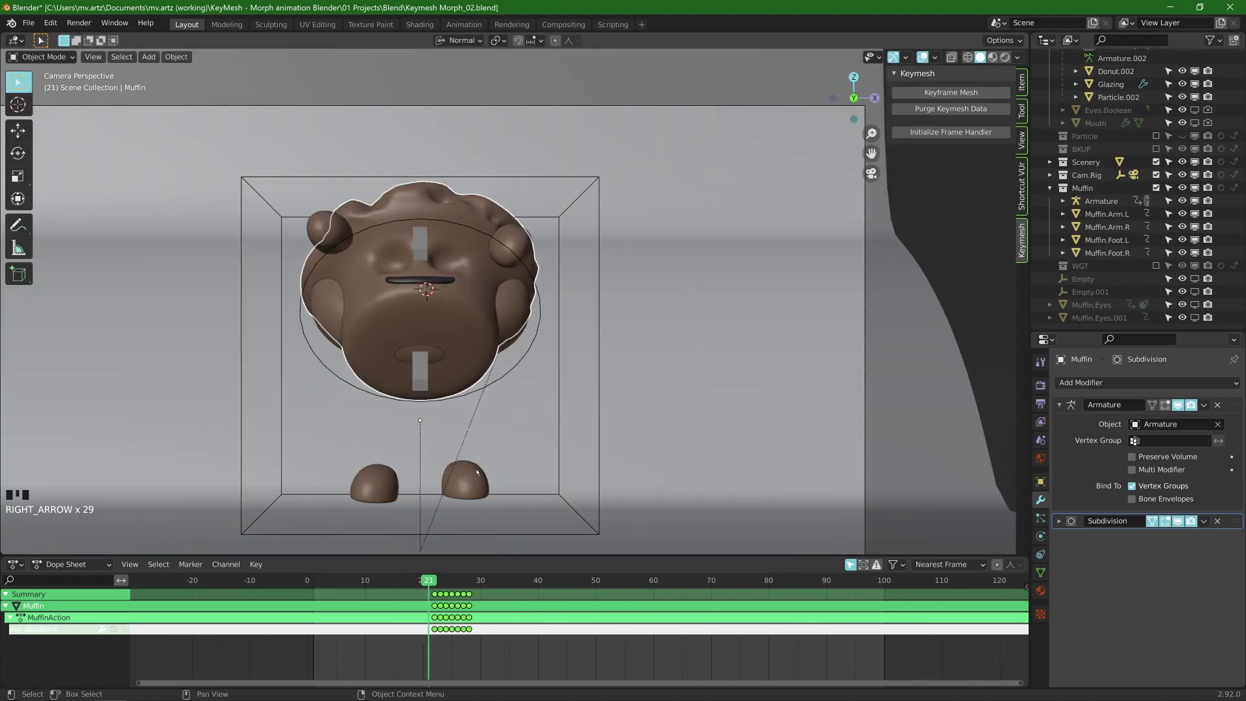
Step: Step through frames 21 to 29 in camera view to review the morph and the switch from muffin to donut
key("Right")
key("Right")
key("Right")
key("Right")
key("Right")
key("Right")
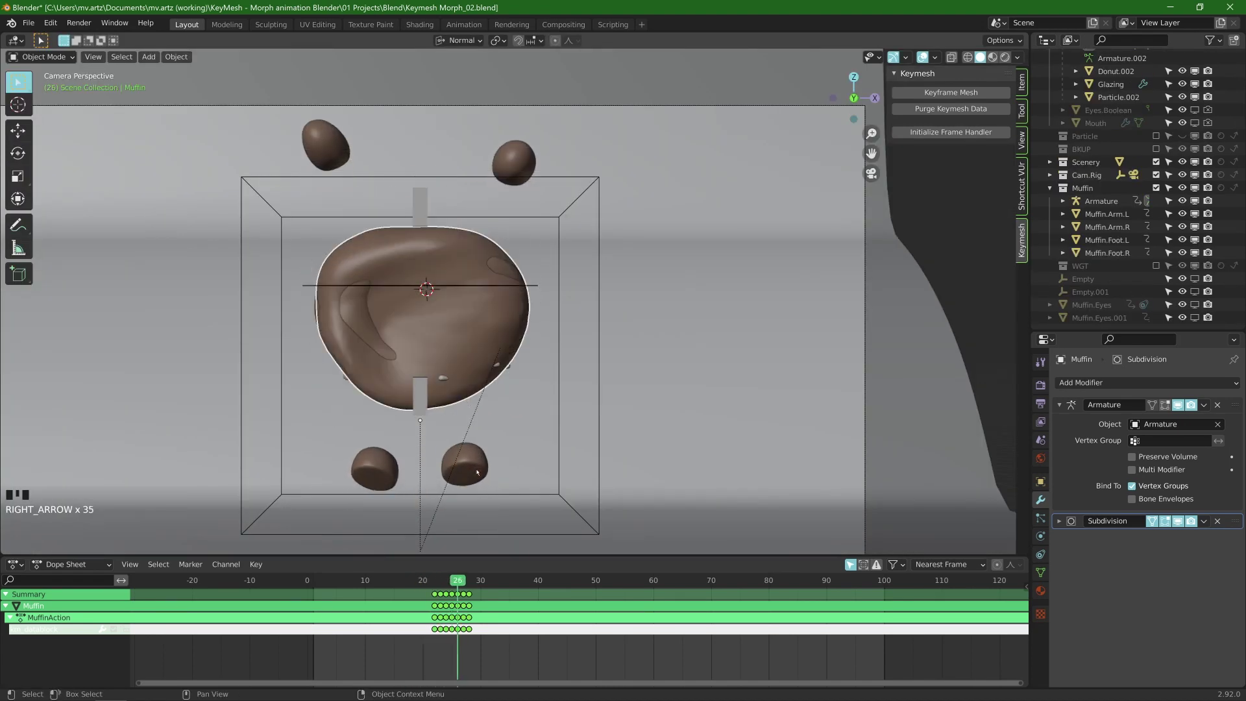
key("Right")
key("Right")
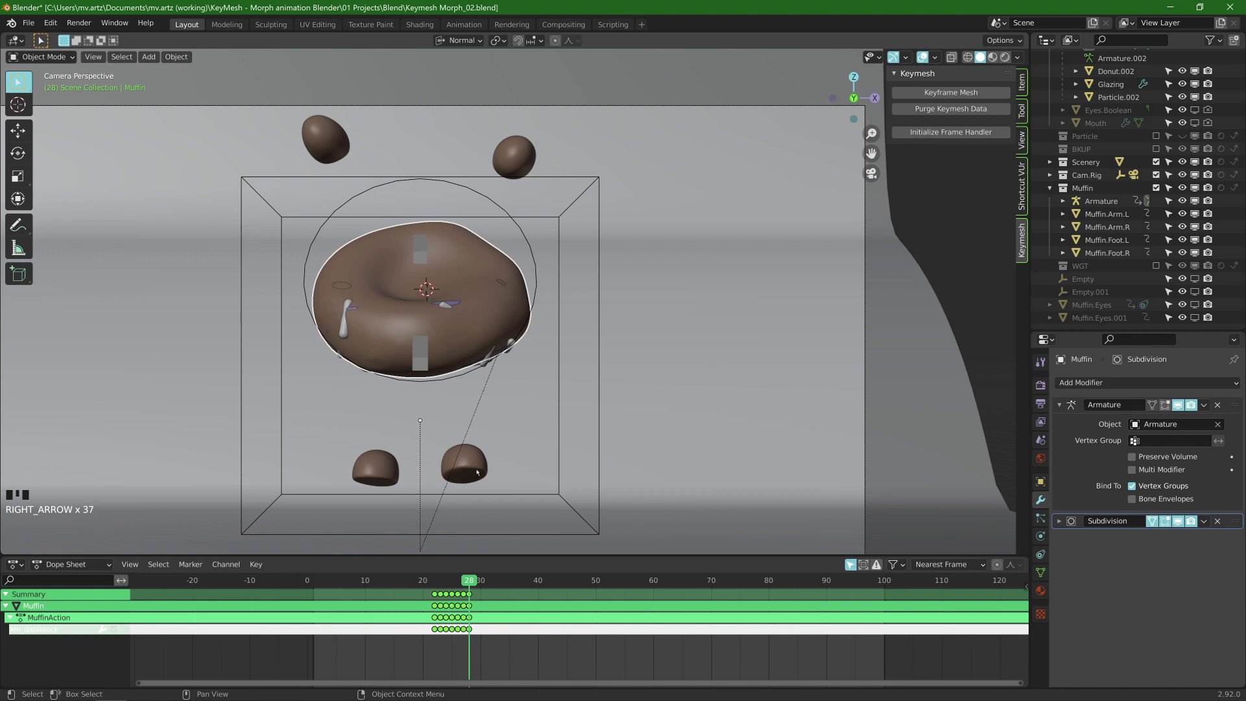
key("Right")
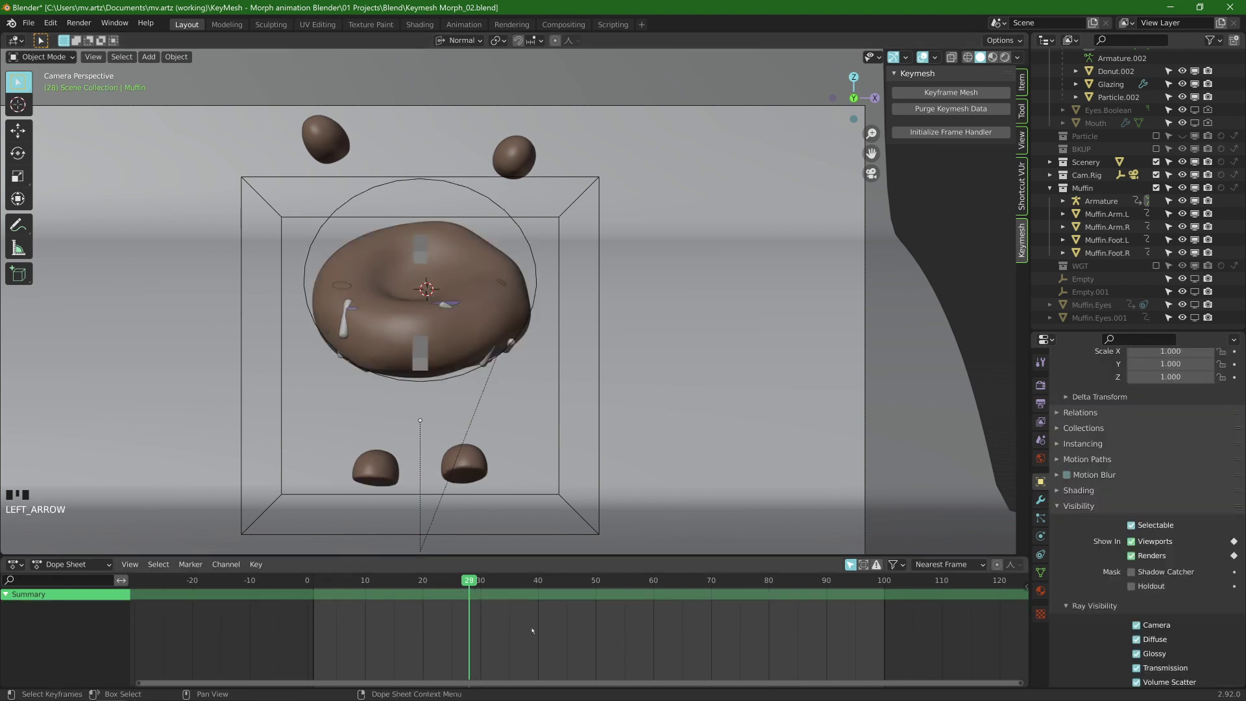
key("Right")
key("Left")
key("Right")
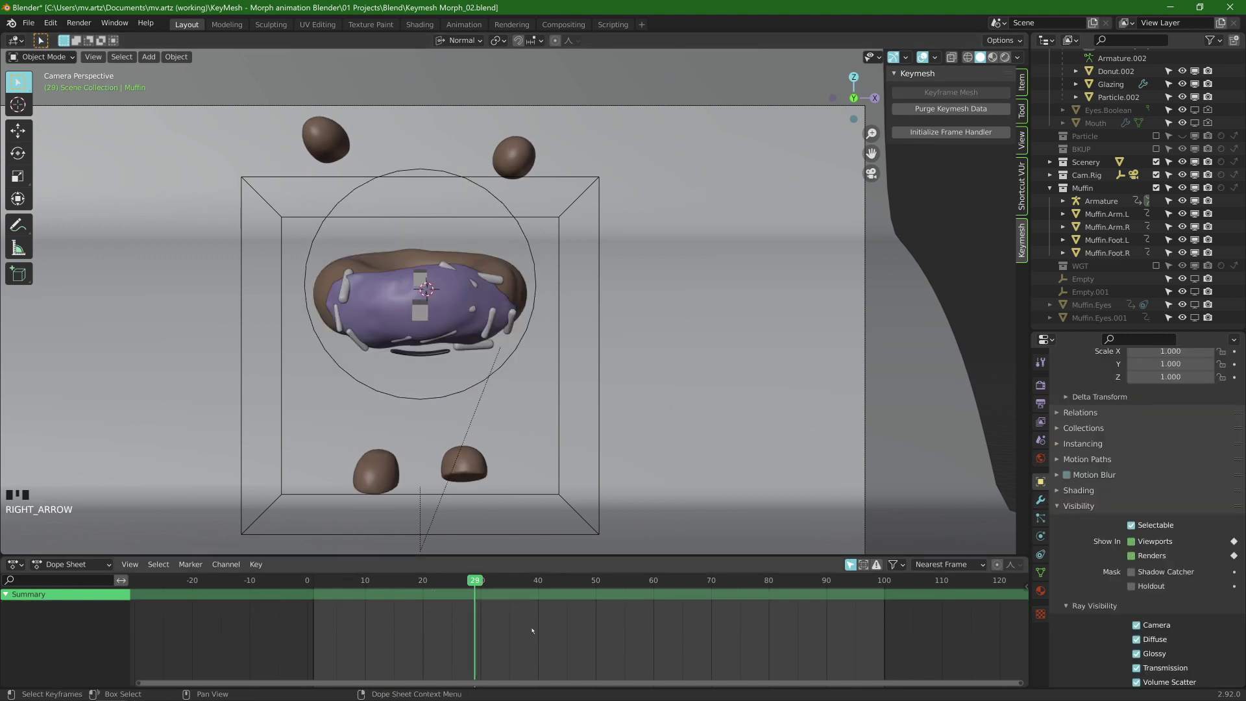
Step: Keyframe the Glazing's viewport and render visibility on at frame 29, and disable both at frame 28
left_click(512, 269)
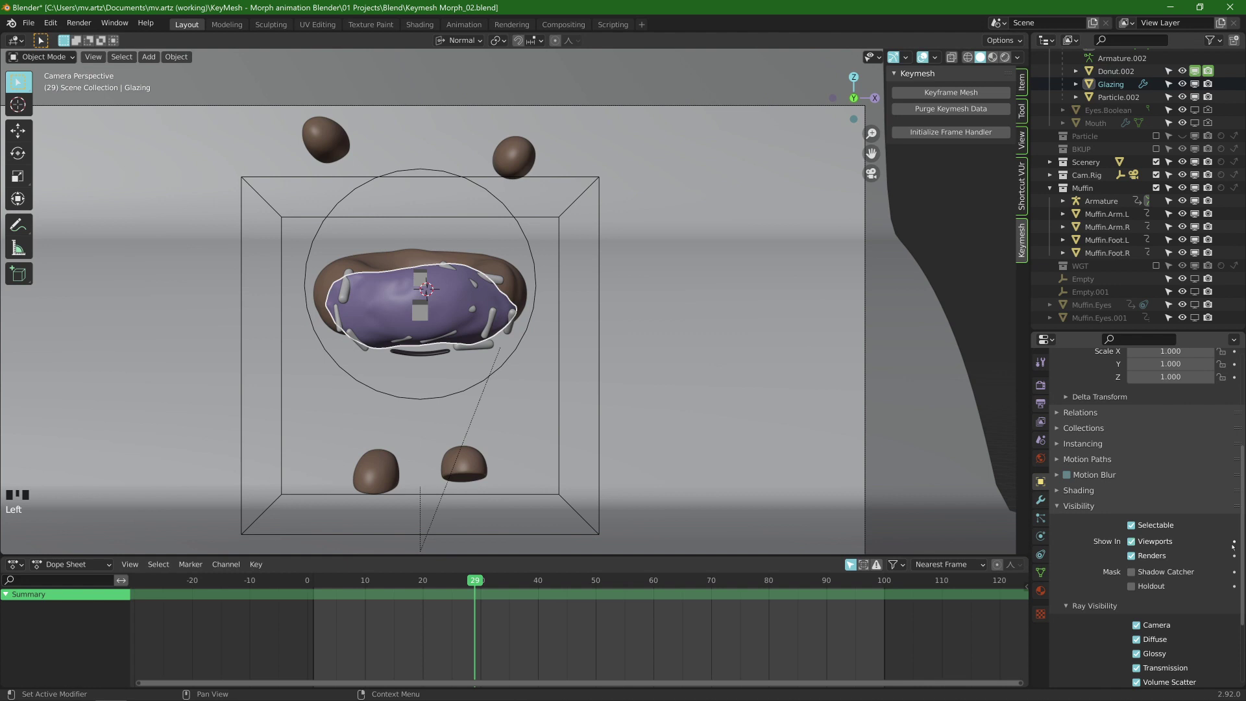
left_click_drag(1233, 541, 1233, 555)
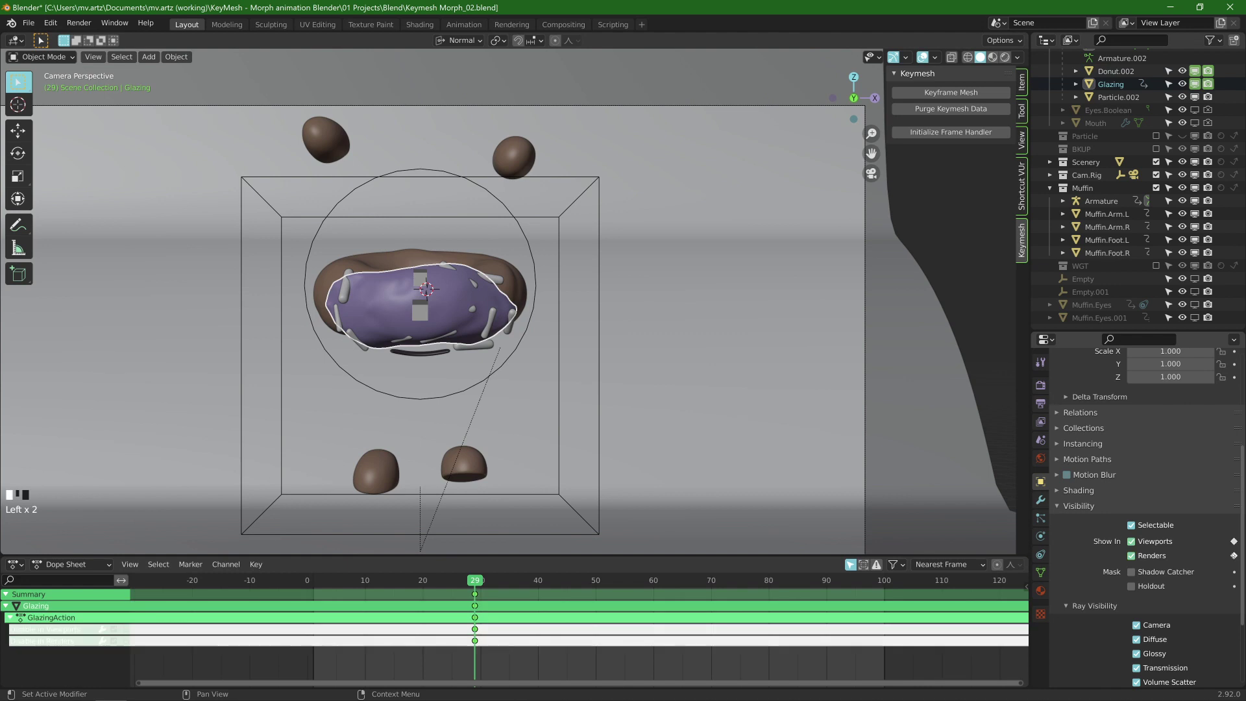
key("Left")
left_click_drag(1137, 540, 1133, 562)
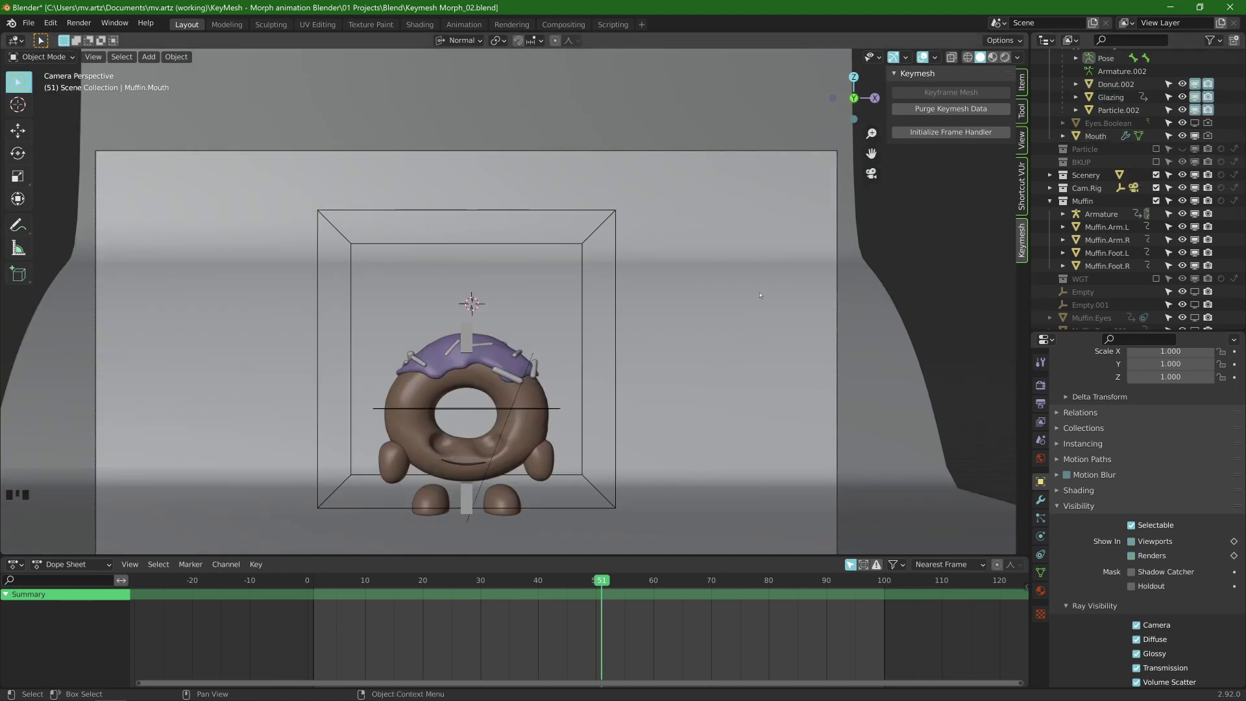
Step: Apply the donut mouth's Shrinkwrap modifier at frame 1 and parent the mouth to DonutRig
key("shift+Left")
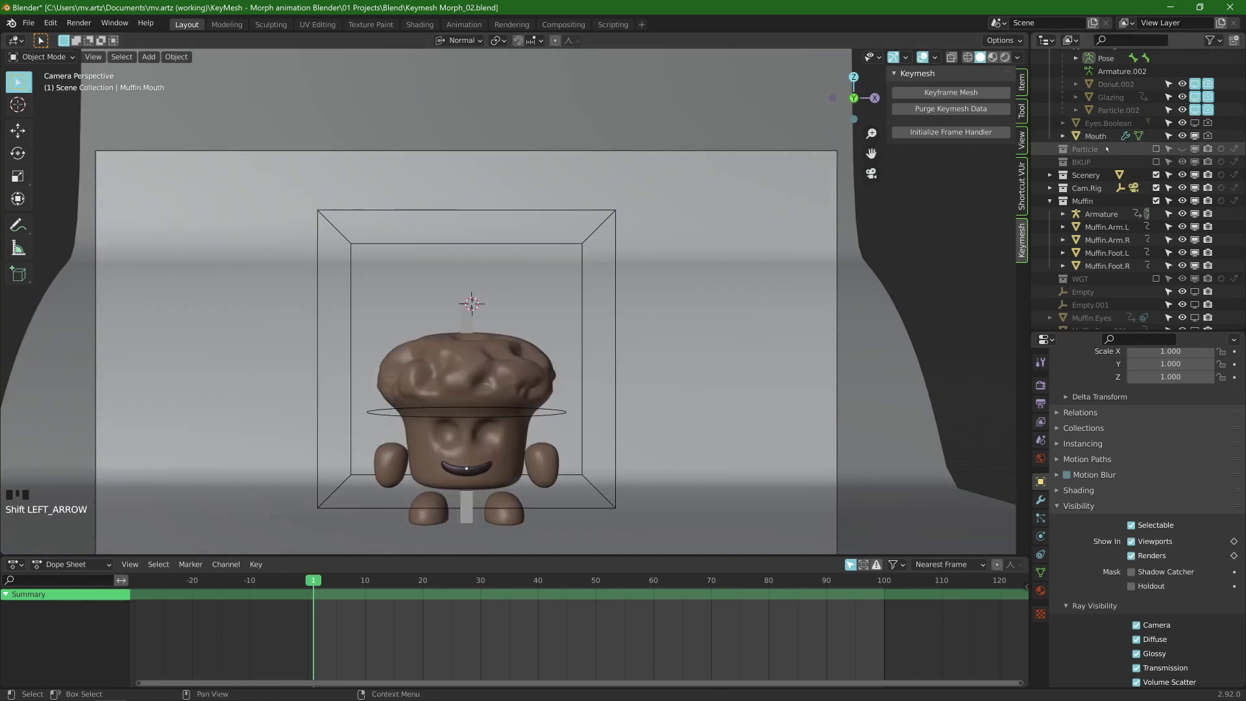
middle_click_drag(428, 380, 568, 376, "alt")
scroll(539, 379, "up", 4)
left_click(1041, 499)
left_click(1204, 405)
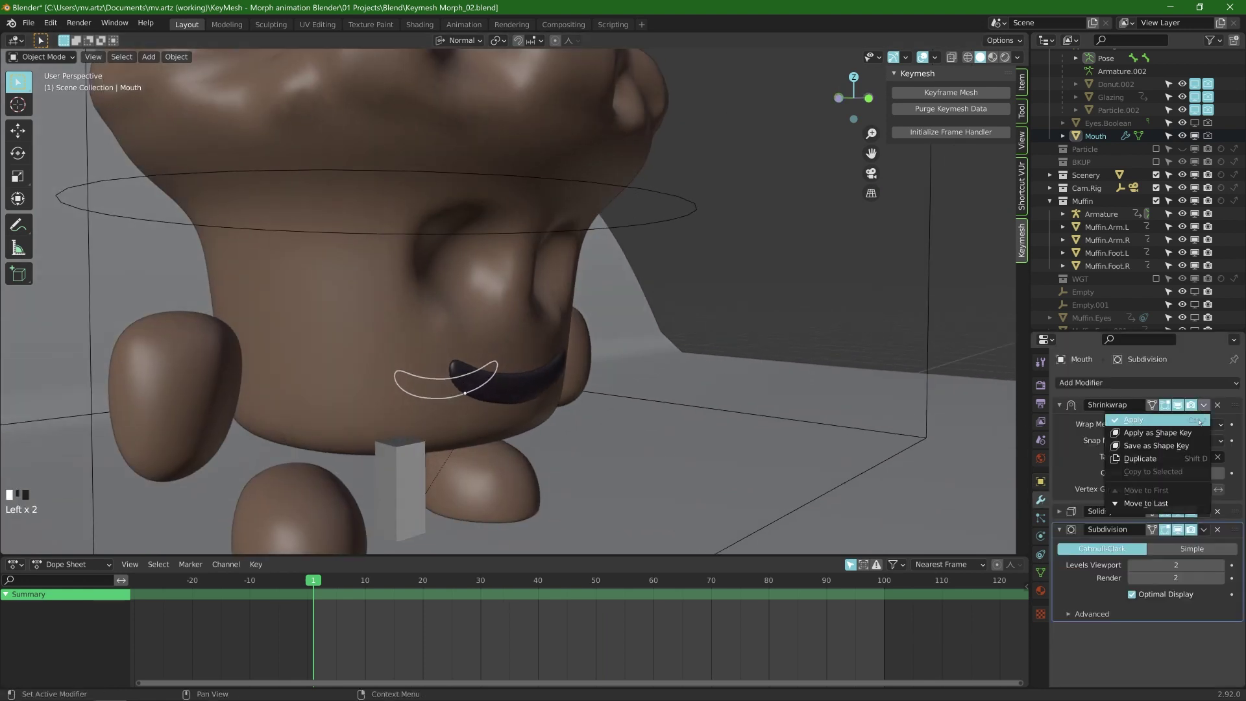
left_click(1168, 419)
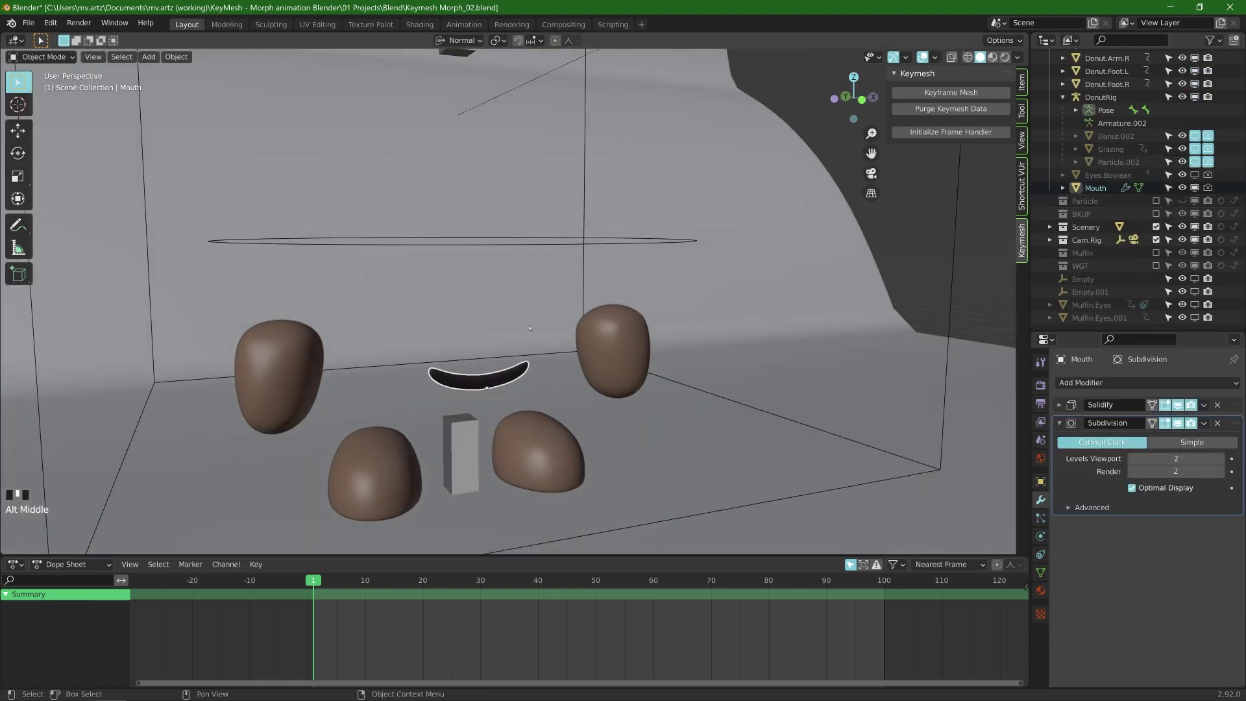
key("ctrl+p")
left_click(609, 412)
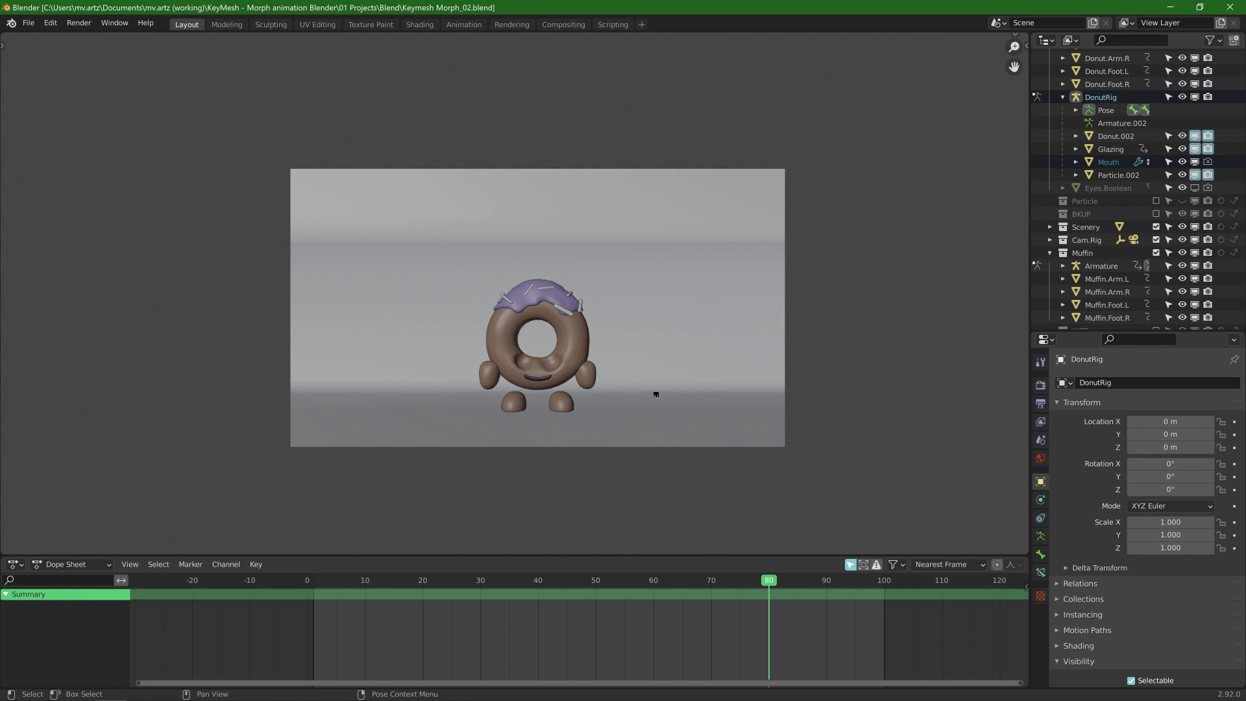
Step: Switch to After Effects, reload the rendered [0001-0100] PNG sequence, and play the Prev_KeymeshMorph composition
key("alt+Tab")
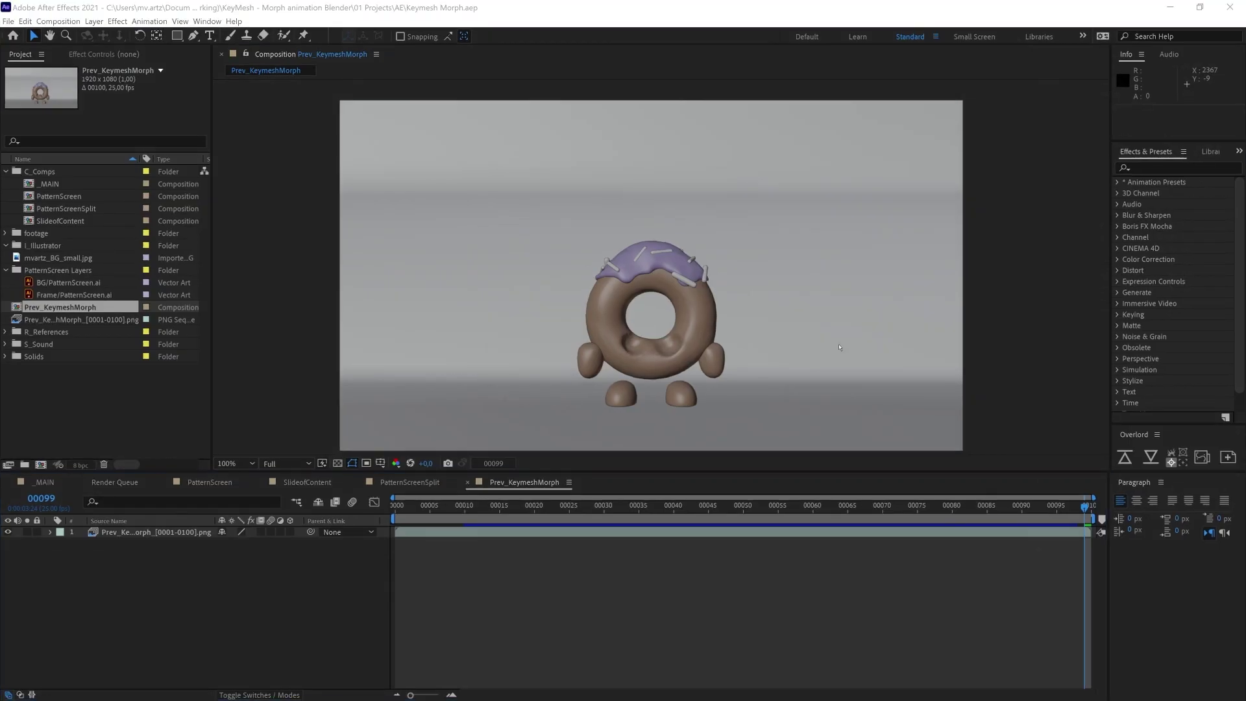
right_click(83, 318)
left_click(179, 447)
key("space")
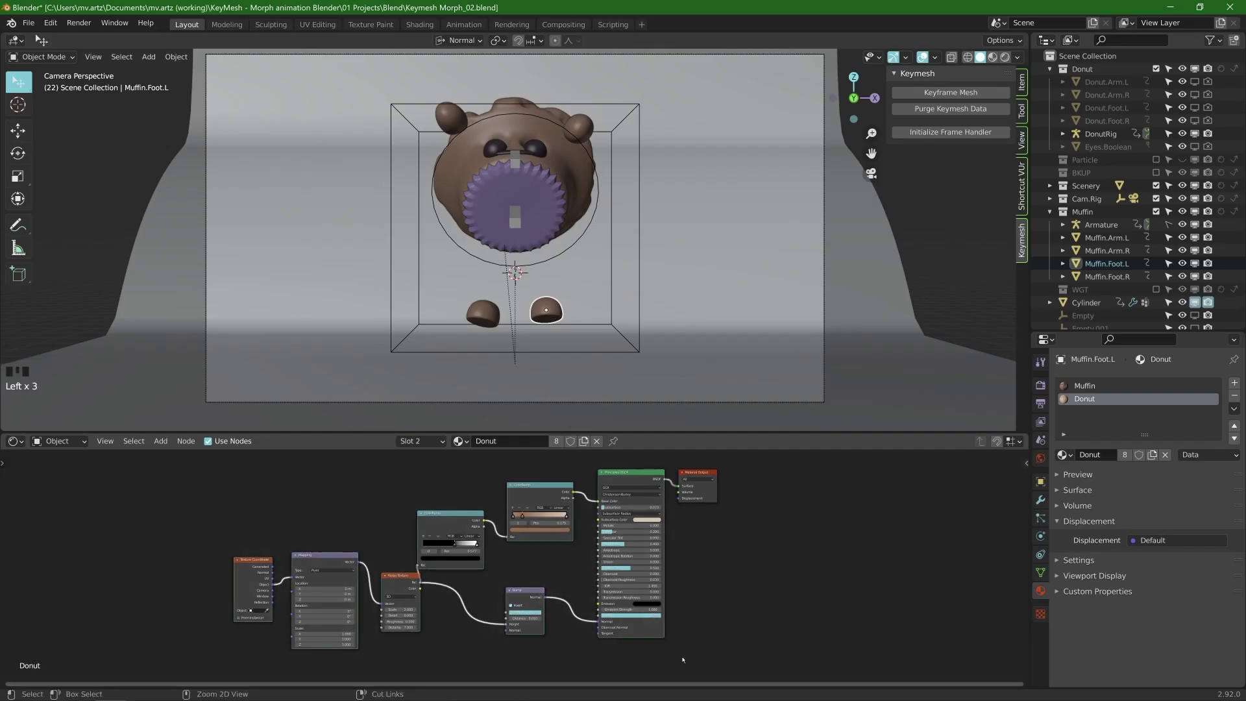
Step: Copy the Donut material's nodes and paste them into the Muffin material on the muffin's foot
key("ctrl+c")
left_click(421, 440)
left_click(383, 463)
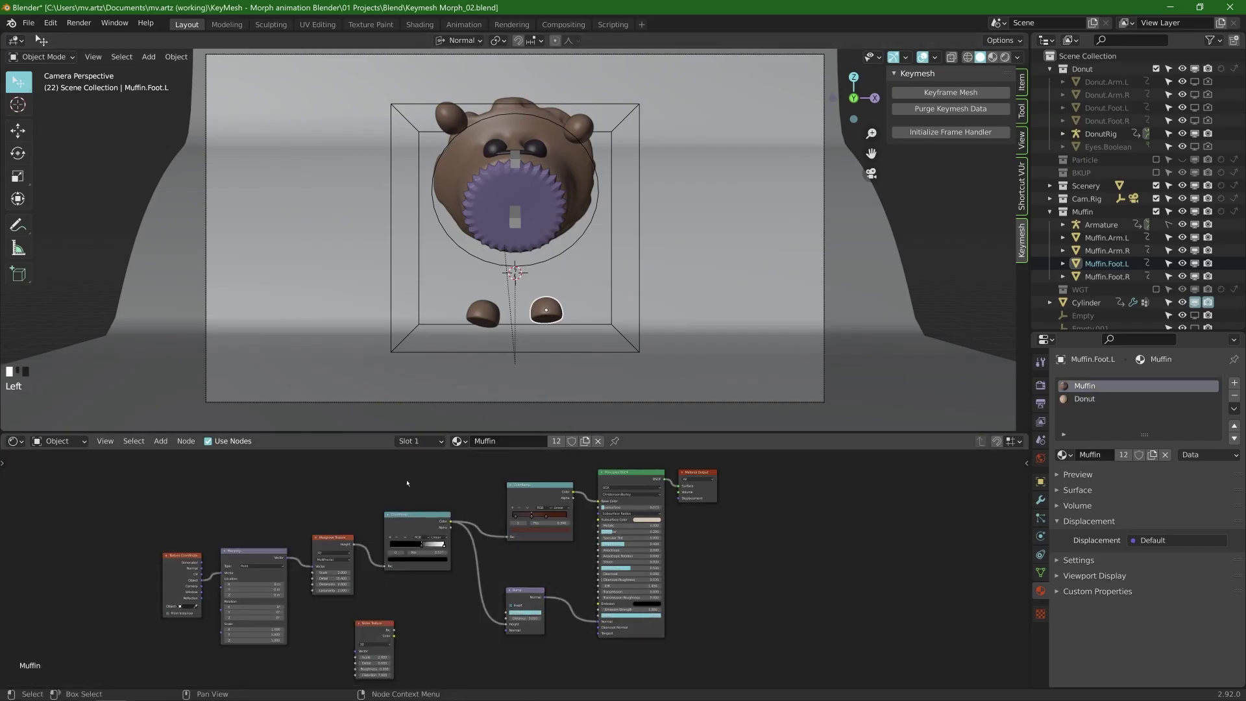
left_click_drag(698, 473, 826, 481)
scroll(734, 551, "down", 6)
middle_click_drag(746, 570, 717, 521)
key("ctrl+v")
Step: Blend the muffin and donut shaders with a Mix Shader feeding the Material Output, and arrange the nodes
right_click_drag(659, 493, 661, 600, "ctrl+shift")
middle_click_drag(675, 584, 655, 619)
left_click_drag(734, 515, 811, 555)
scroll(719, 561, "up", 5)
left_click_drag(701, 559, 737, 525)
Step: Turn on rendered shading and keyframe the Mix Shader's factor at frame 22
key("shift+z")
scroll(726, 553, "up", 3)
key("i")
scroll(689, 577, "down", 1)
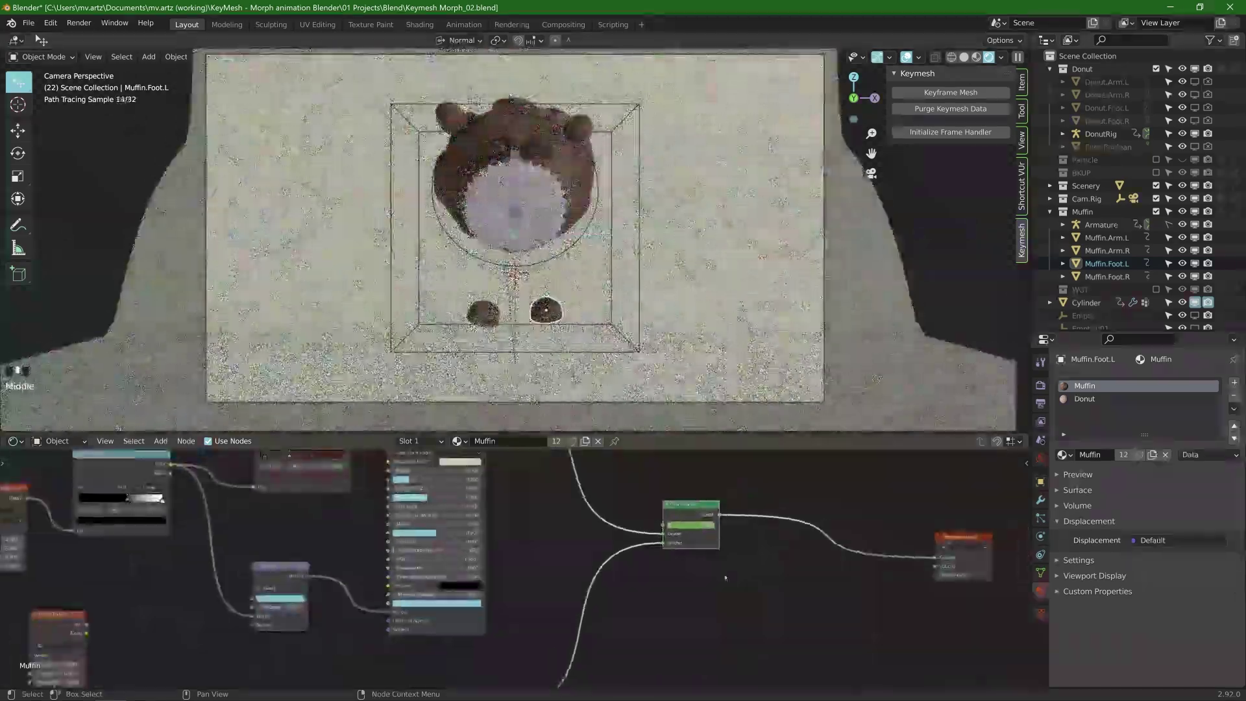
Step: Switch the node editor to the Dope Sheet, select the muffin body, and advance to frame 28
key("shift+F12")
left_click(545, 227)
key("Right")
key("Right")
key("Right")
key("Right")
key("Right")
key("Right")
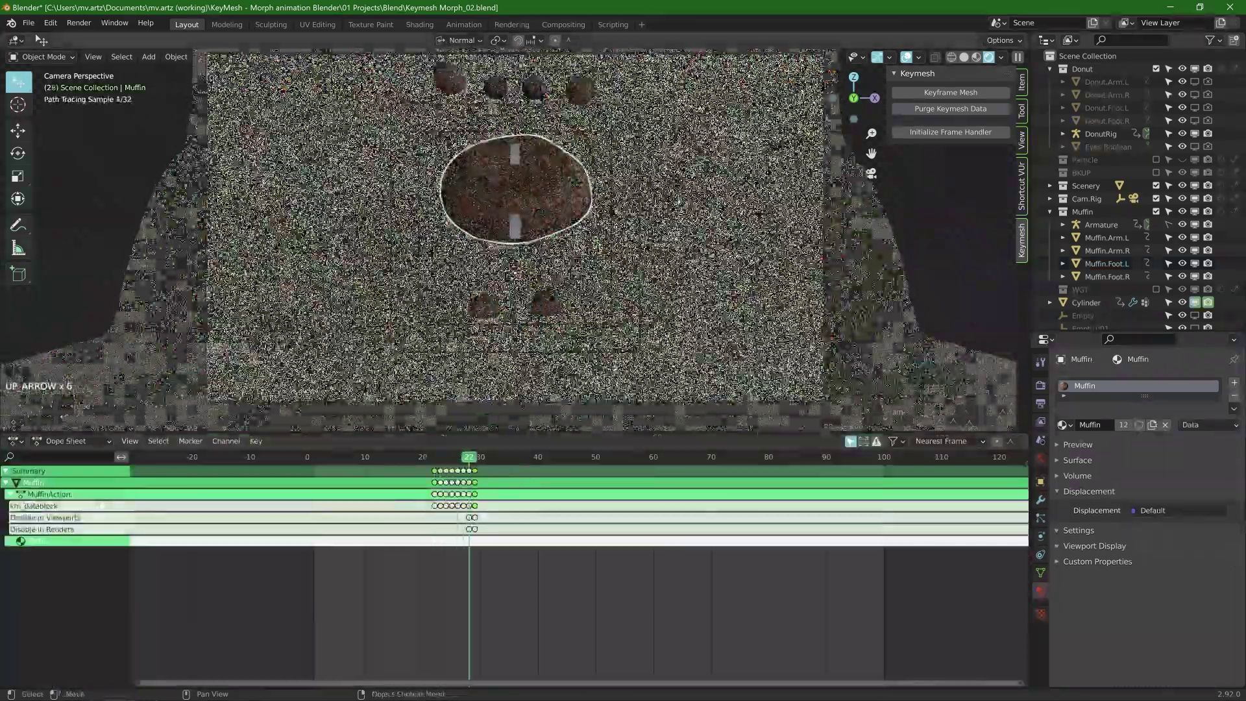